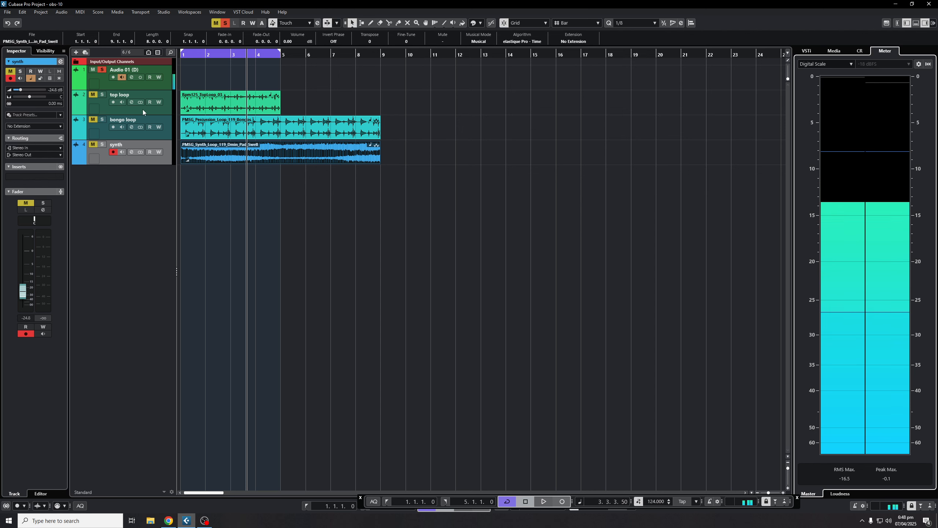
Unmute and solo the top loop track, bypass its Phaser insert, and close the channel settings
click(93, 94)
click(102, 95)
click(131, 102)
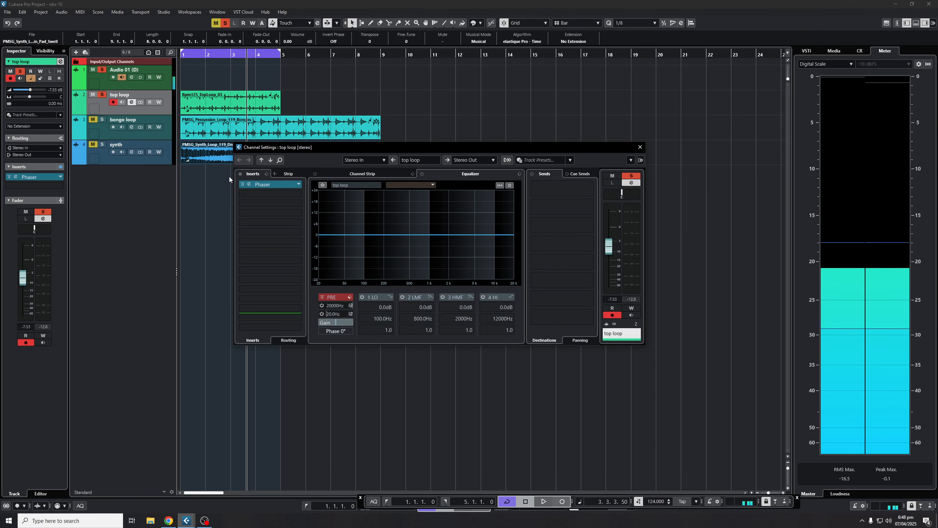
click(240, 185)
click(365, 69)
Play the top loop from the start and raise its fader to about -5.30 dB
key(space)
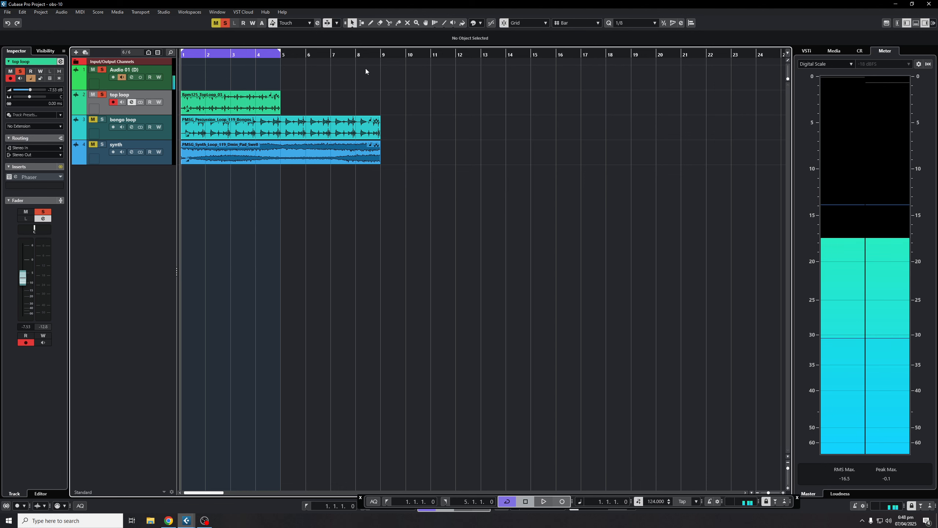
key(space)
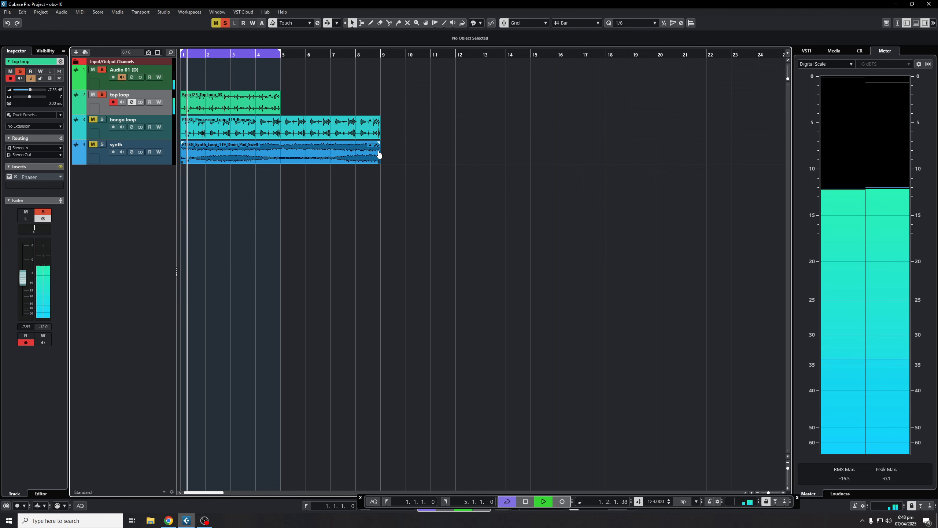
drag(23, 277, 23, 273)
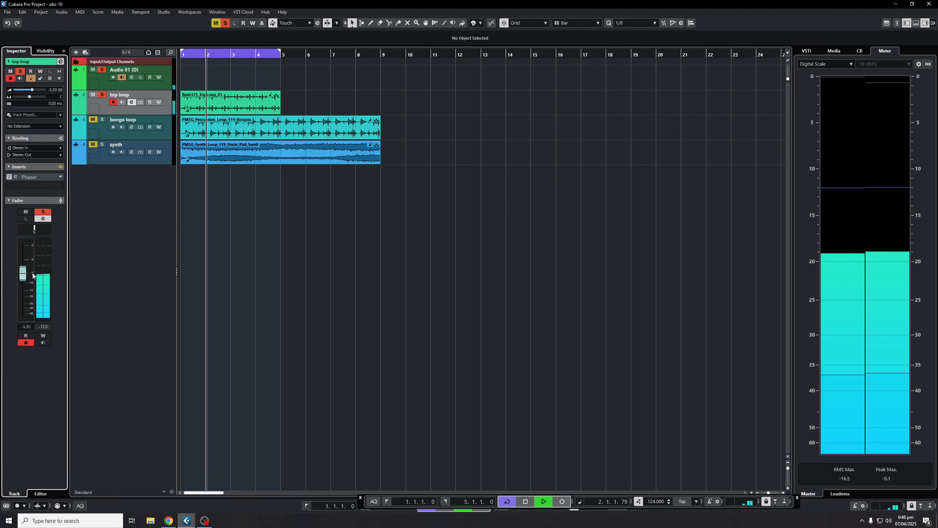
Search the effects for "pha" and load Phaser into the top loop's first insert slot, leaving only the plug-in window open
click(132, 103)
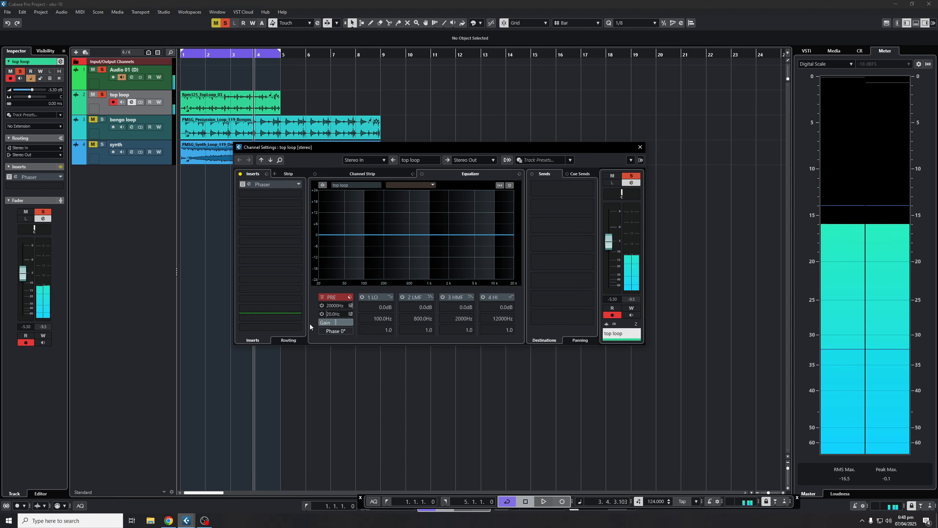
click(298, 185)
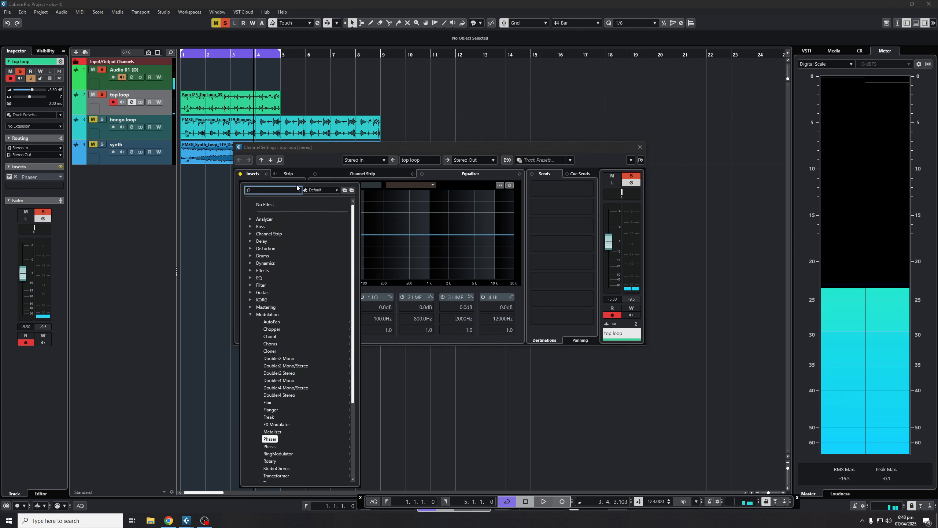
text(pha)
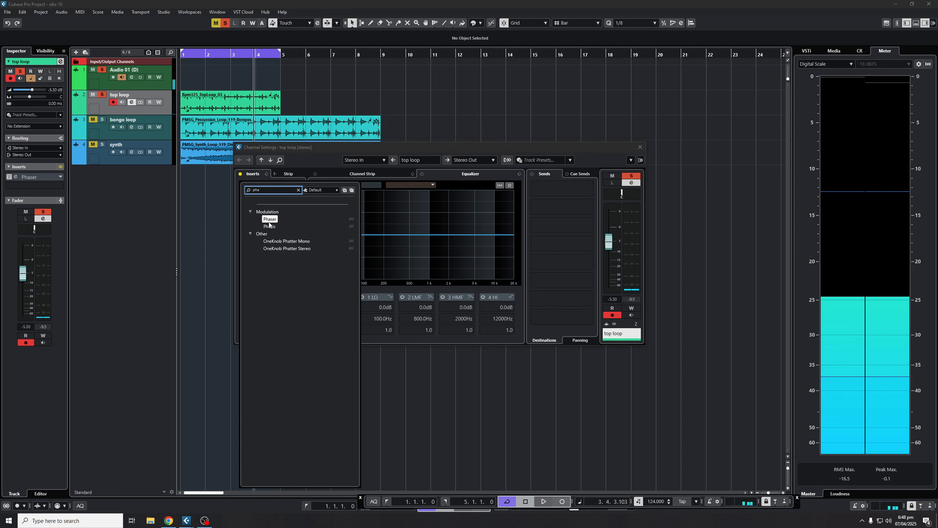
click(269, 219)
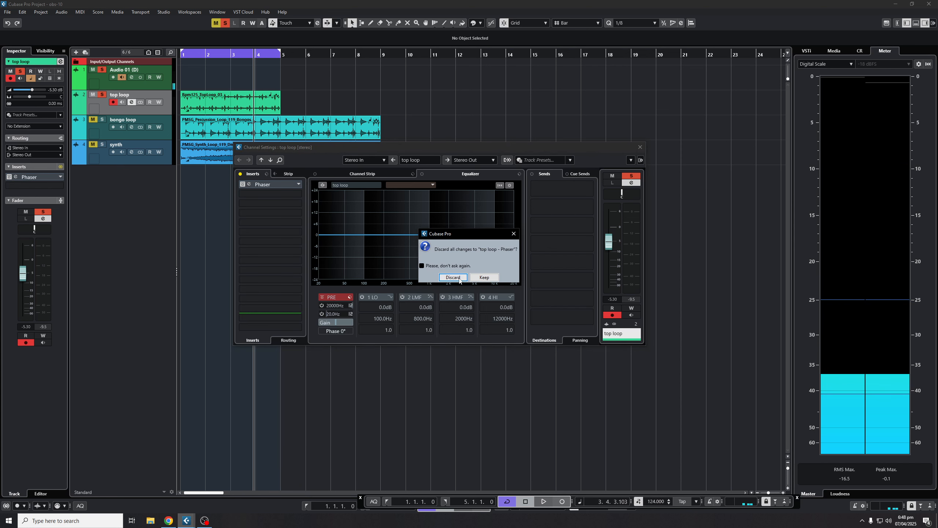
click(484, 277)
drag(468, 193, 450, 185)
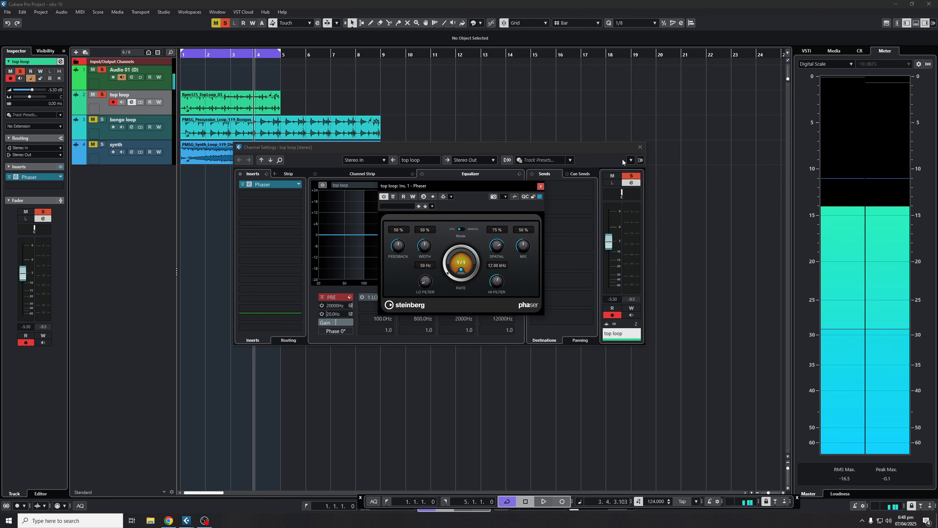
click(640, 146)
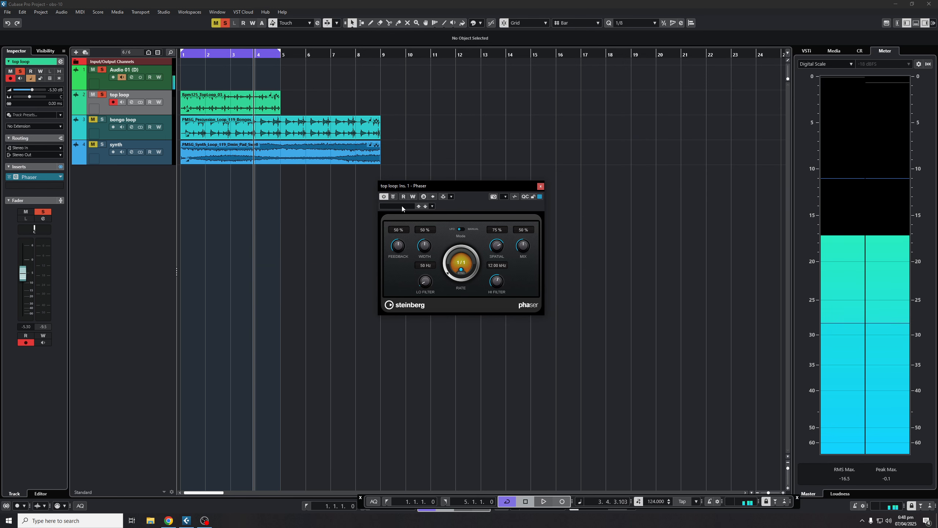
Listen to the top loop with the Phaser active, then close the plug-in window and stop playback
key(space)
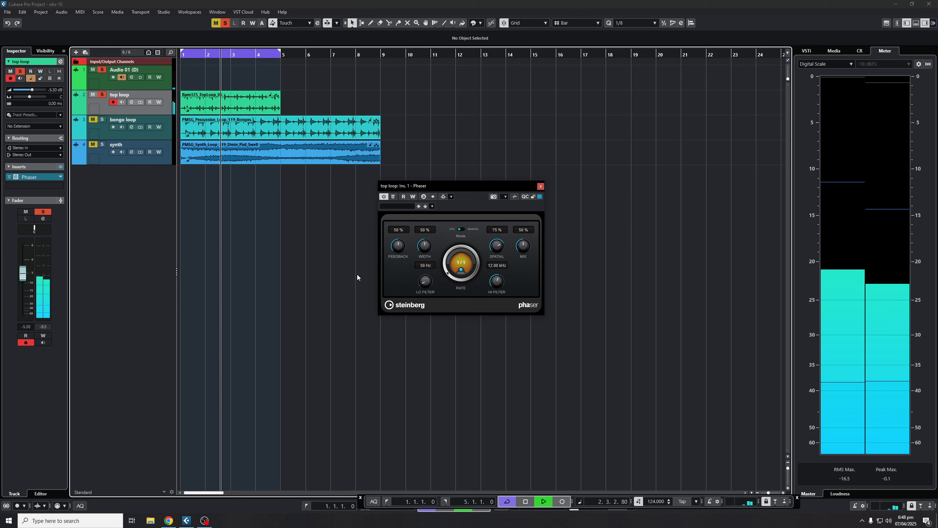
click(540, 186)
key(space)
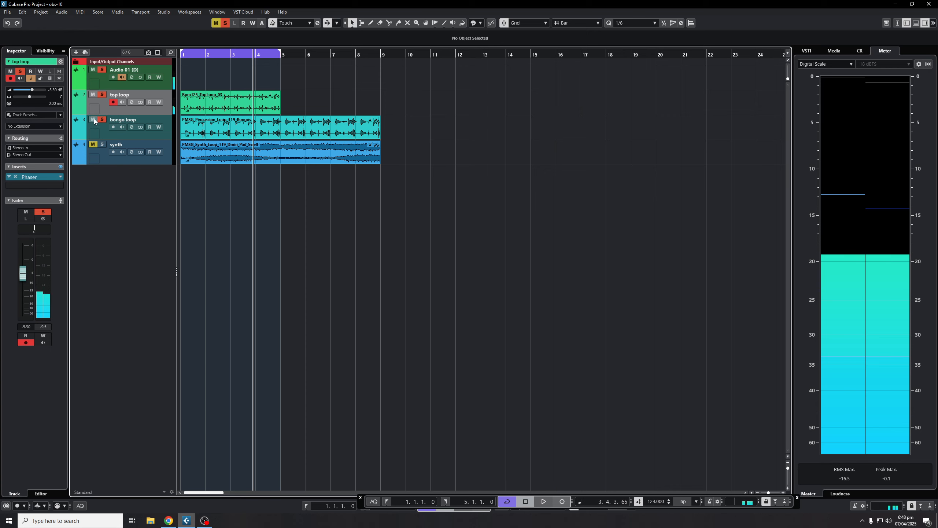
Play the bongo loop on its own, comparing its sound with the Phaser insert bypassed and active
click(132, 128)
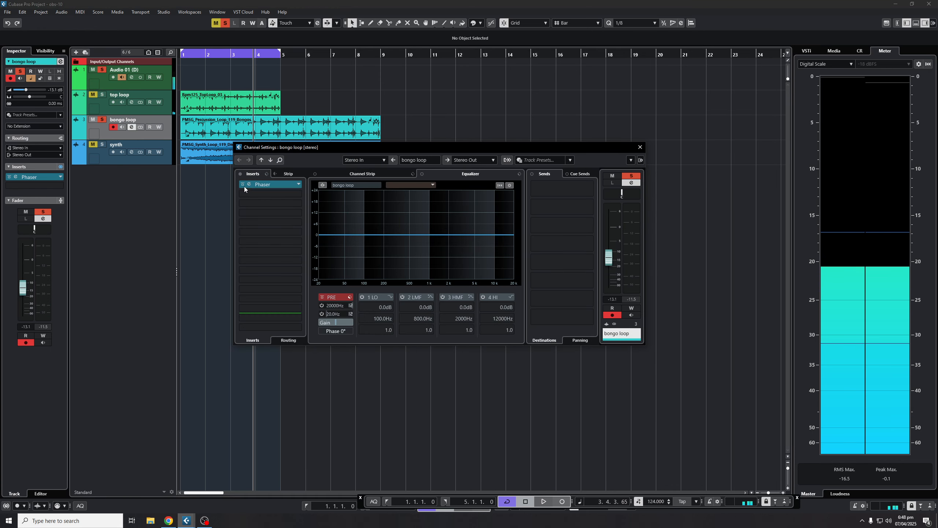
key(Home)
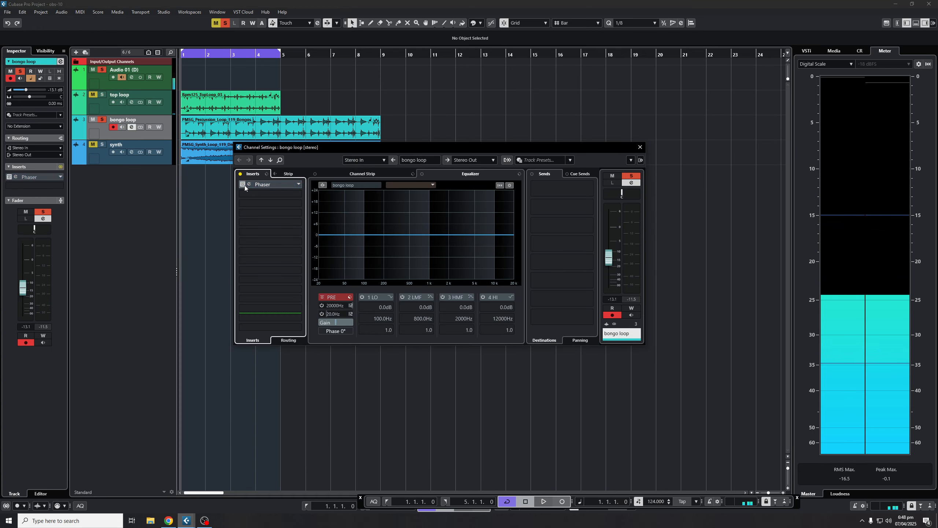
key(space)
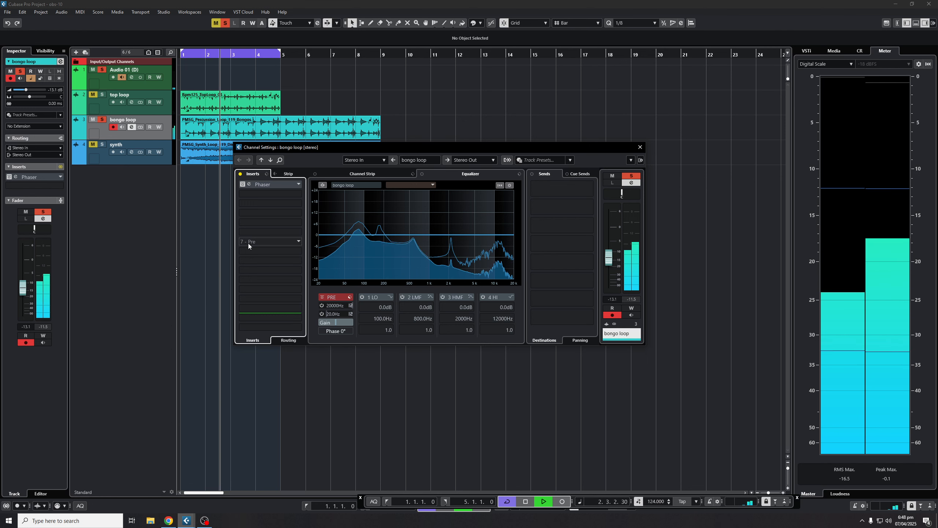
drag(248, 244, 283, 258)
click(242, 184)
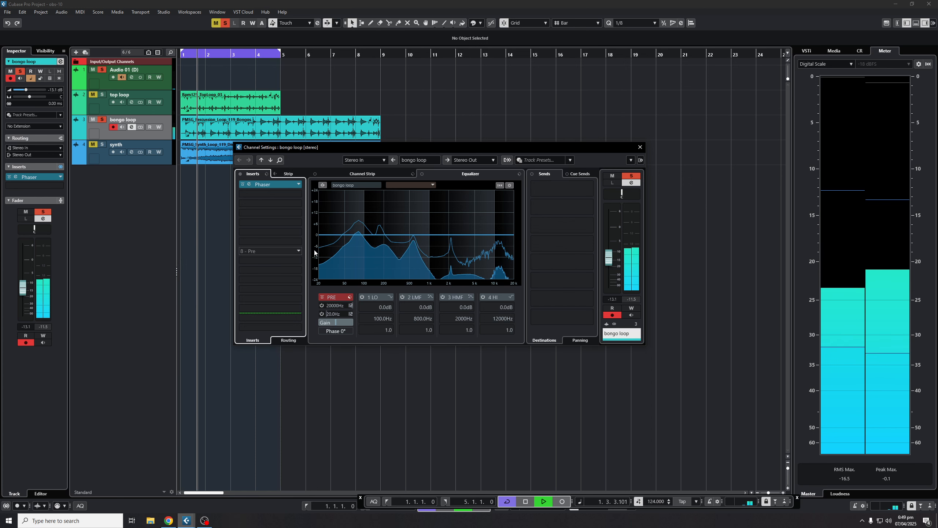
key(space)
click(640, 146)
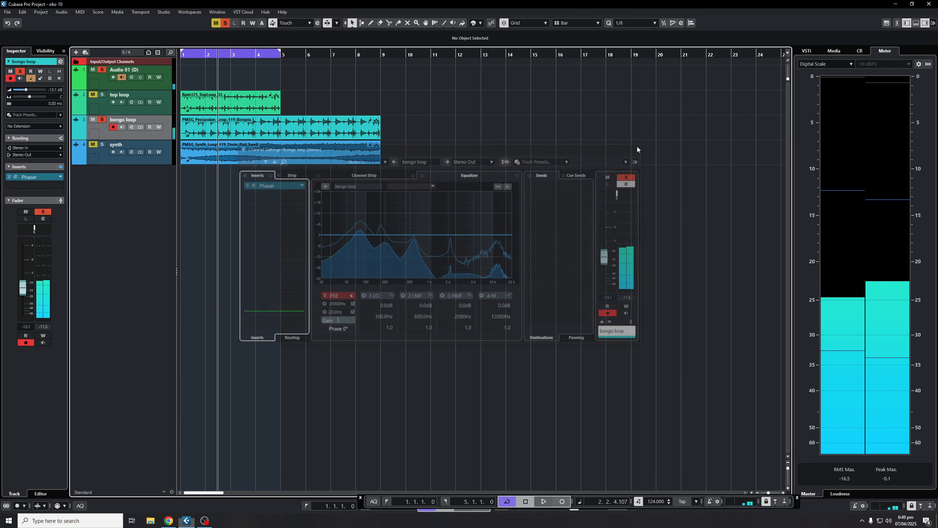
Solo the synth track, mute the bongo loop, and return the playhead to the project start
click(102, 145)
click(94, 120)
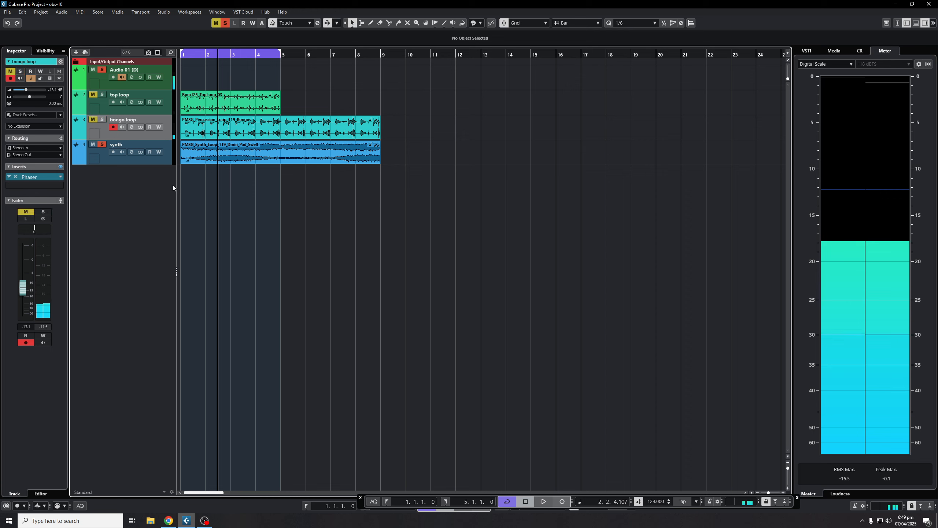
key(Home)
Play the synth track and raise its fader to about -15.8 dB
click(169, 160)
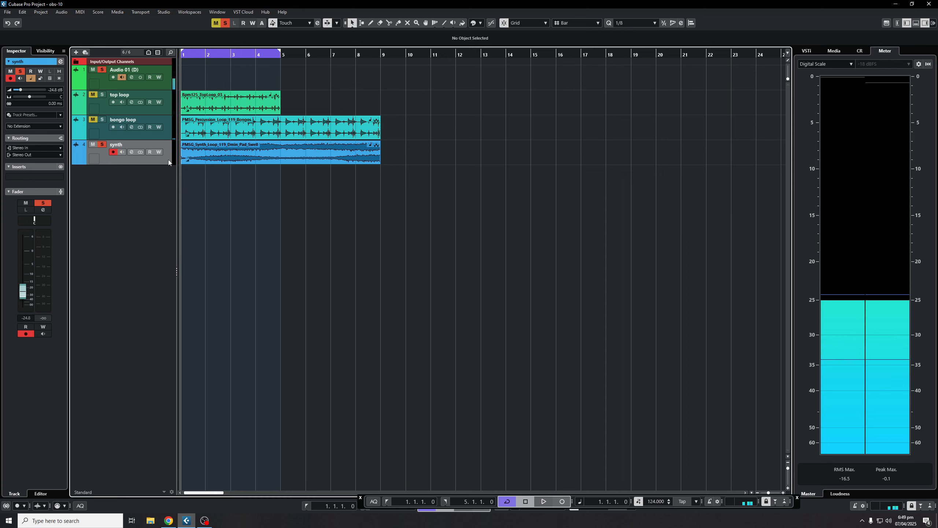
key(space)
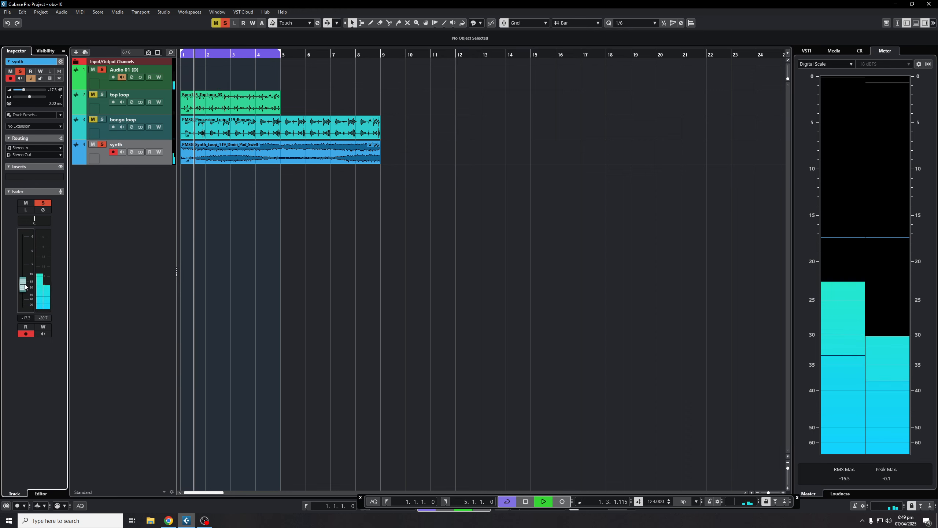
drag(23, 292, 26, 284)
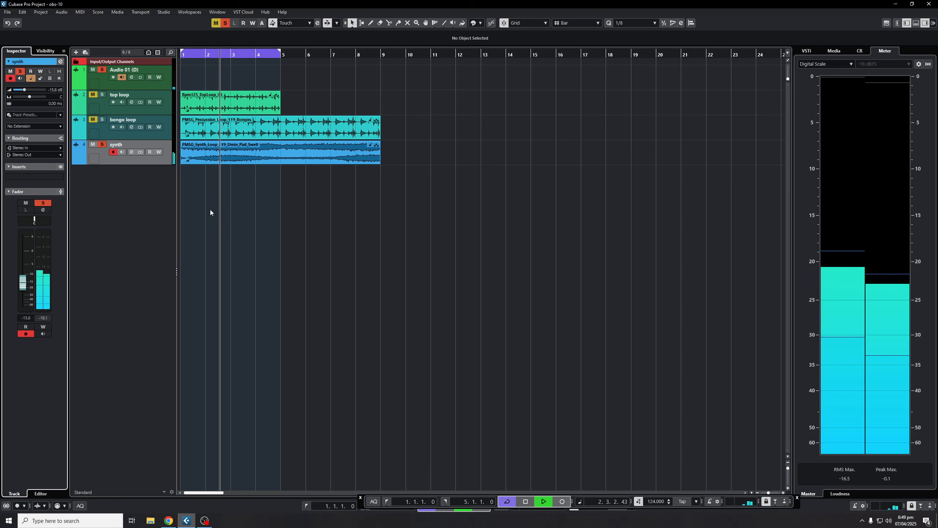
Search for "phas" and add Phaser as the synth track's first insert, closing the plug-in window
click(131, 152)
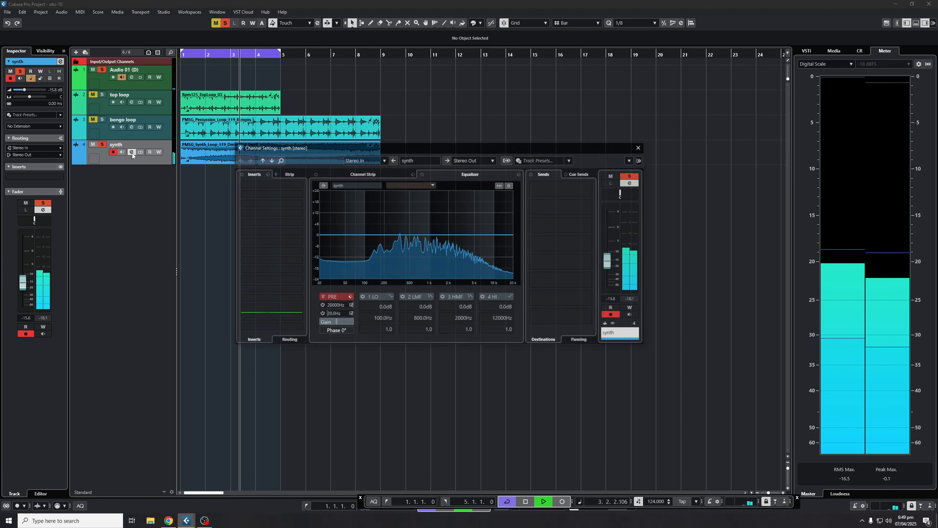
click(273, 184)
text(phas)
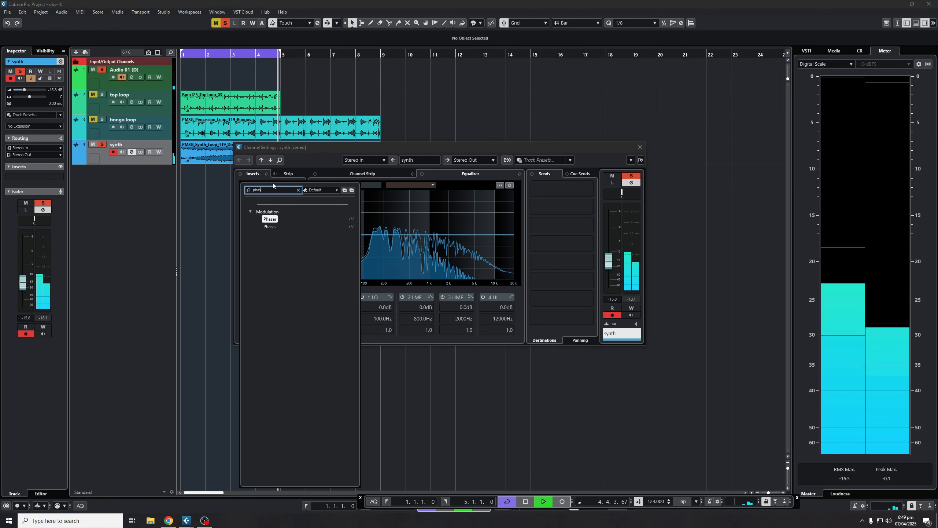
key(Return)
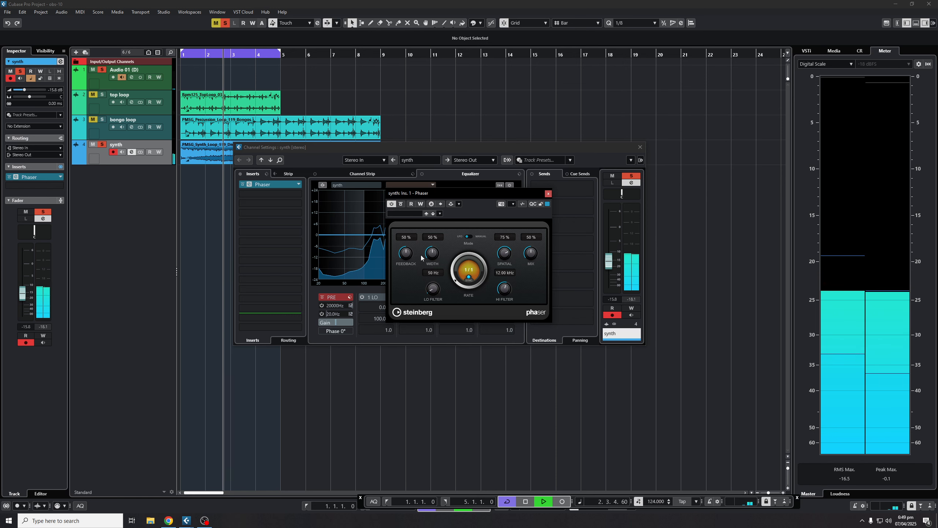
click(548, 193)
Move the synth's channel settings window aside and reopen its Phaser plug-in for editing
drag(513, 150, 569, 195)
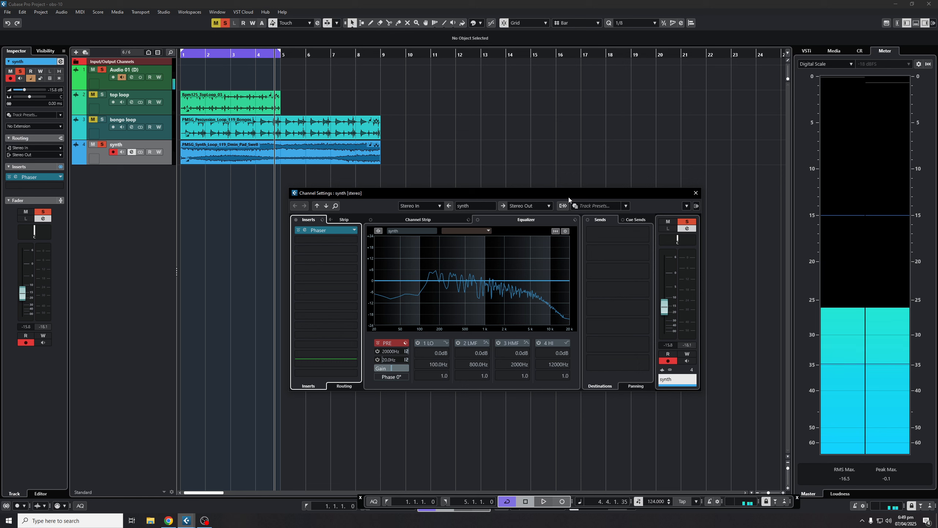
click(308, 231)
drag(465, 194, 445, 178)
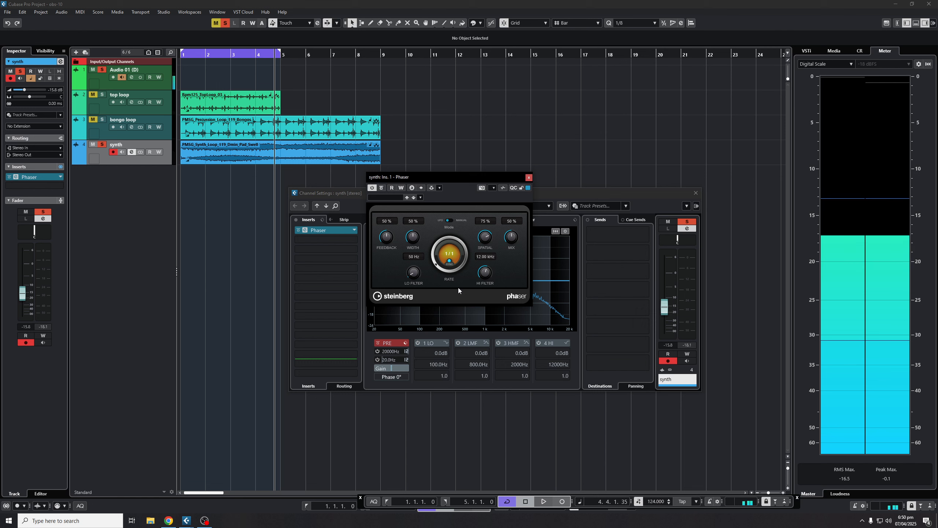
Play the synth and try other tempo-synced Phaser rates, including 1/8 and 1/32
key(space)
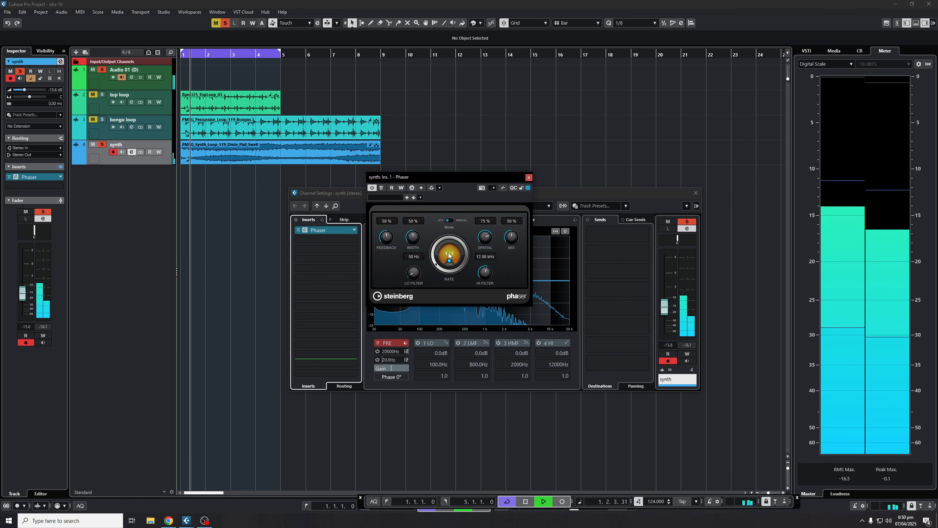
drag(437, 264, 435, 260)
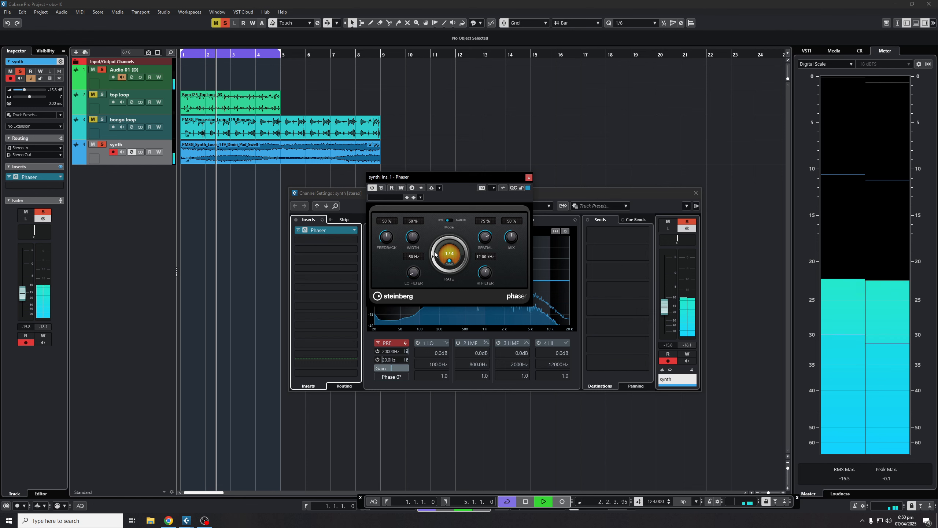
scroll(436, 261, up, 6)
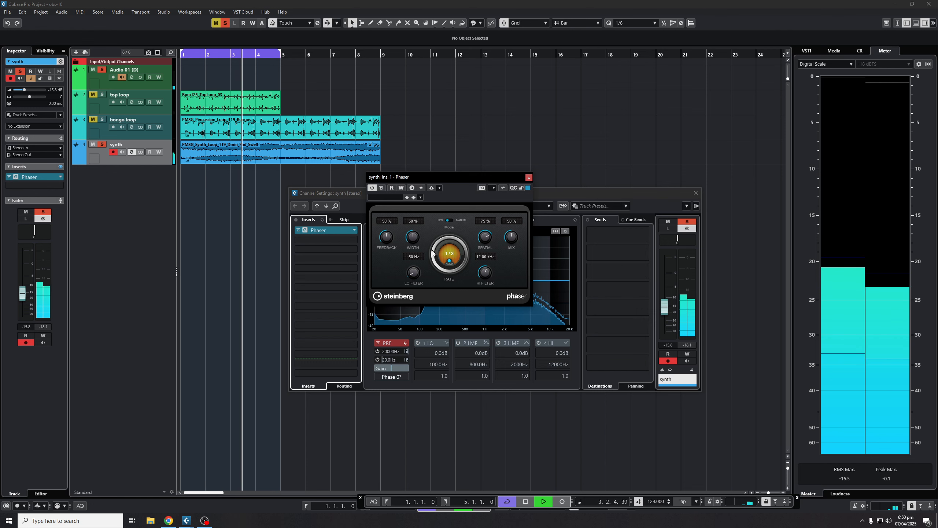
drag(436, 261, 434, 246)
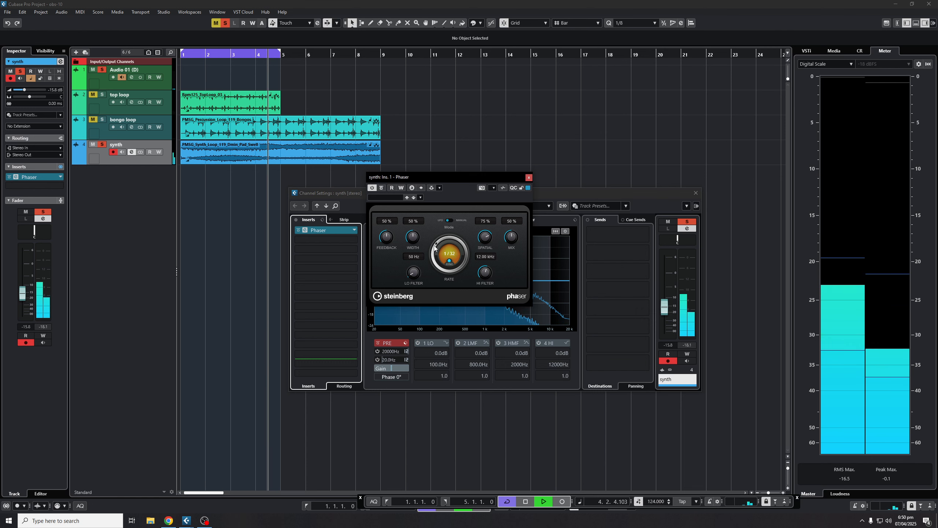
key(space)
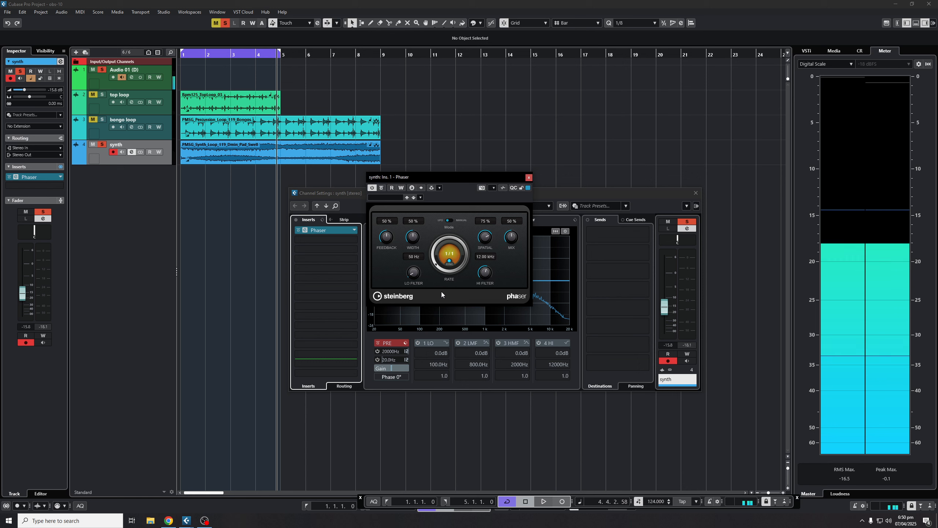
Lower the Phaser's feedback to 0 %, sweep it upward during playback, and settle it at 43 %
drag(386, 236, 382, 283)
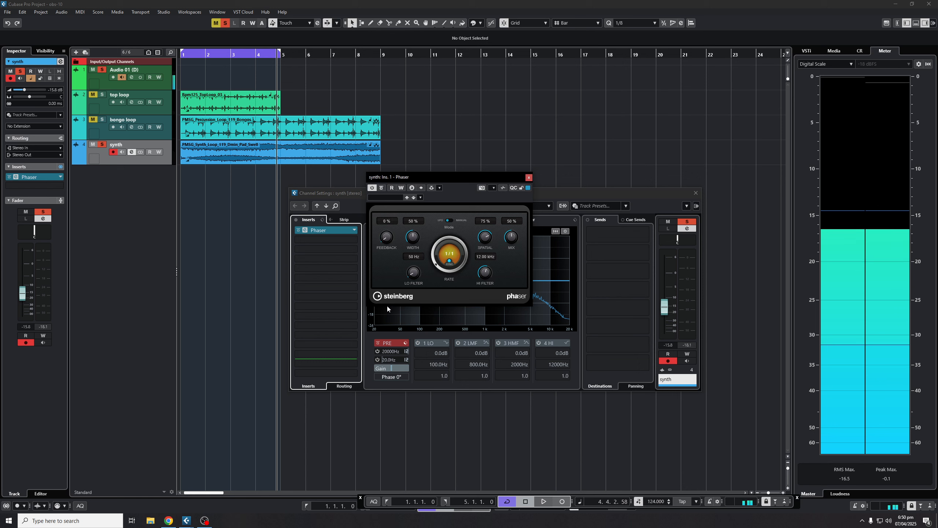
key(space)
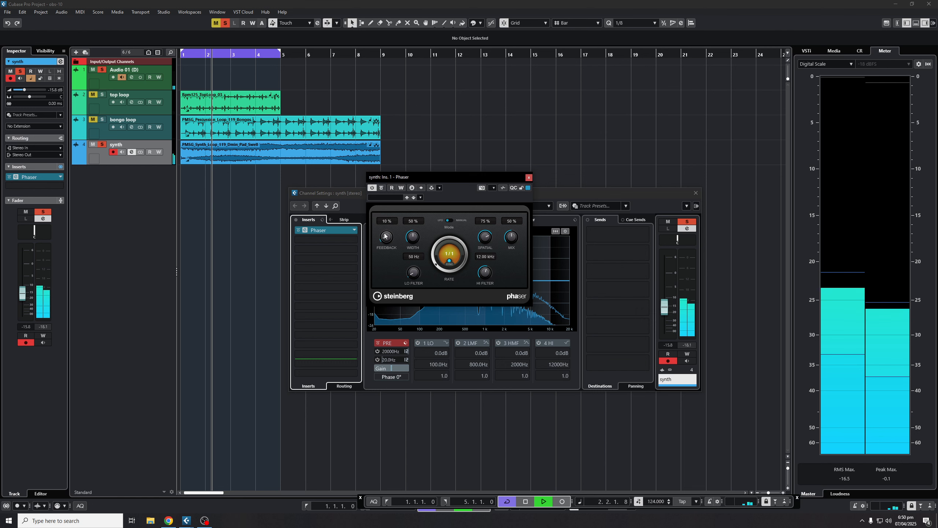
drag(387, 237, 393, 156)
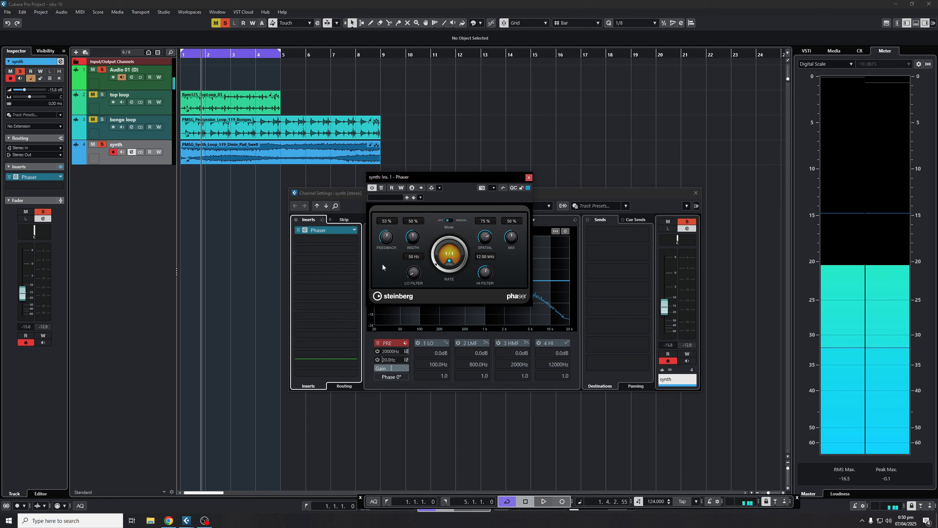
drag(383, 263, 381, 271)
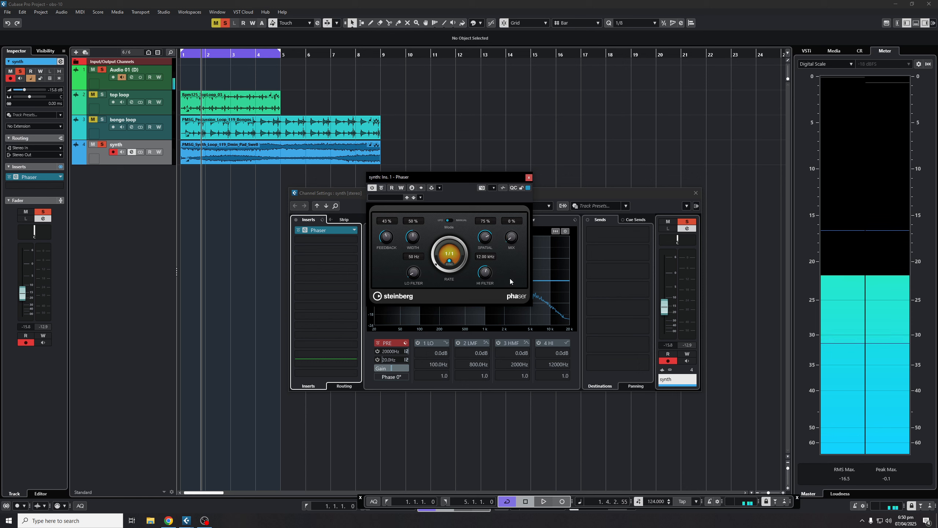
Play the synth, raise the Phaser's mix to 100 %, settle it at 62 %, increase feedback slightly and set the rate to 1/2
key(space)
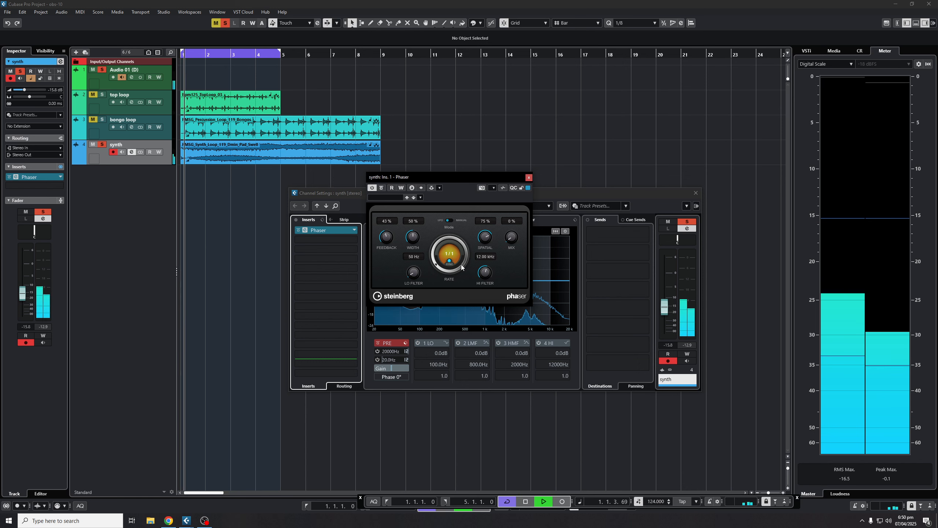
drag(512, 239, 517, 162)
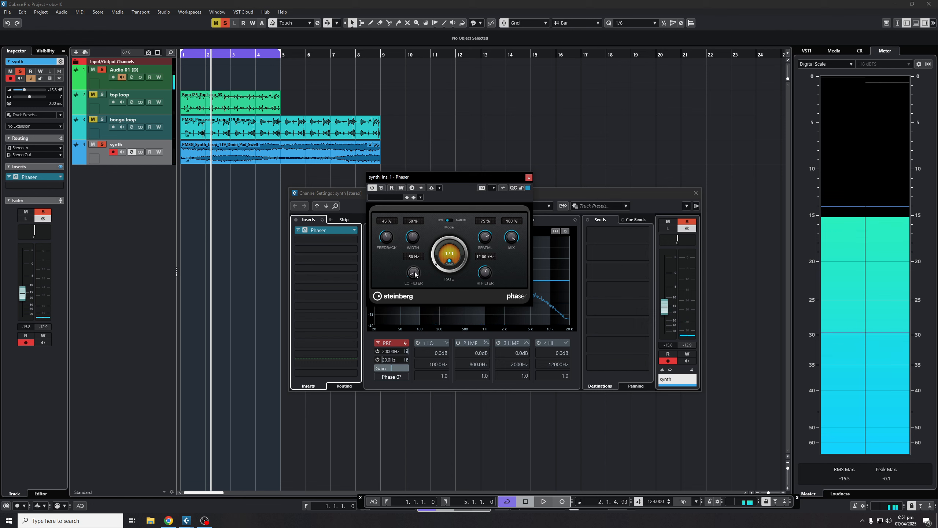
drag(512, 238, 512, 267)
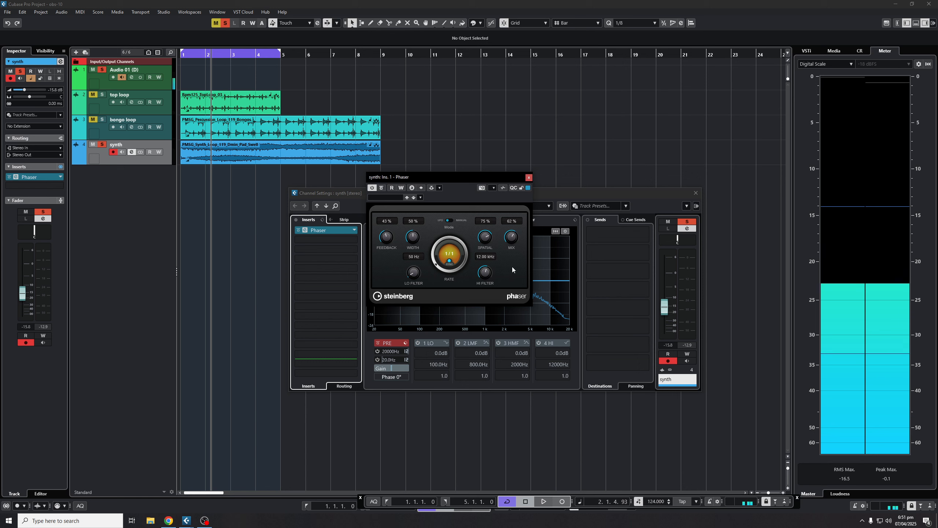
drag(392, 241, 388, 238)
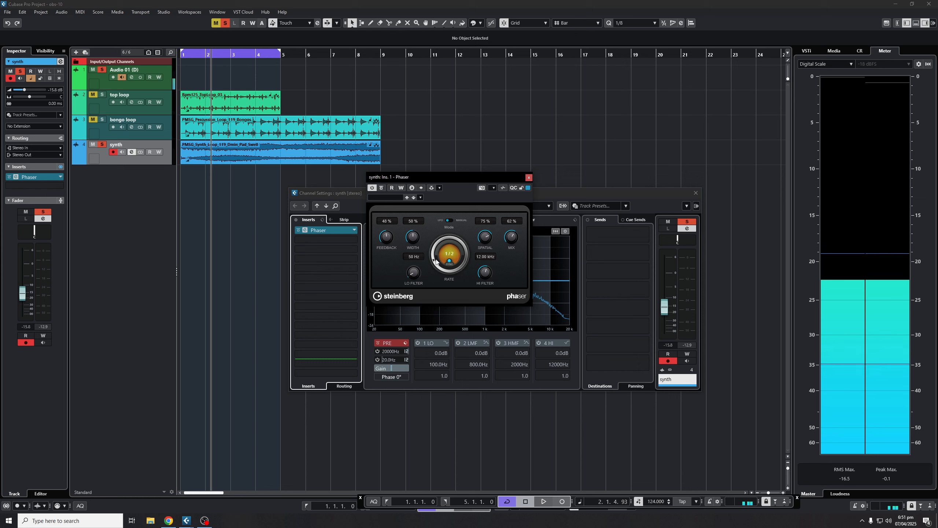
Sweep the Phaser's low and high filters during playback, ending at 1000 Hz and 14.00 kHz, and reduce spatial to 49 %
drag(413, 272, 406, 188)
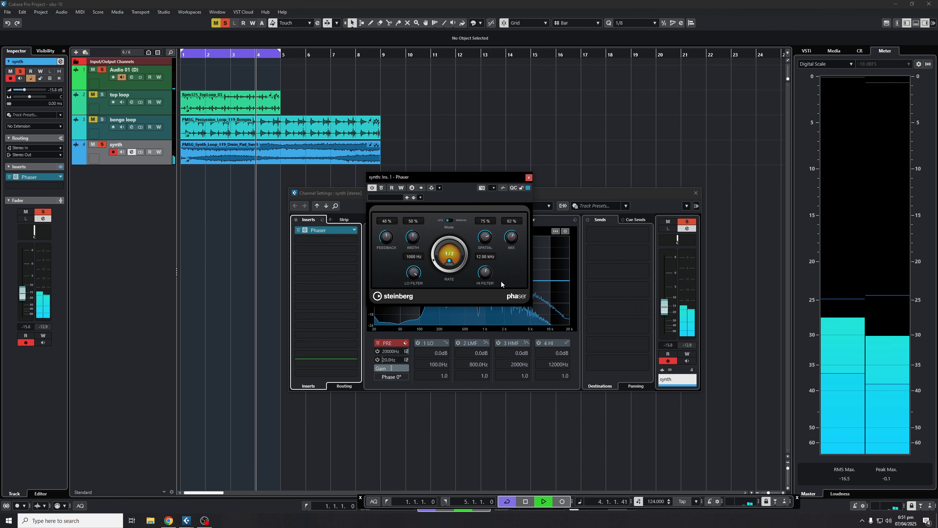
drag(485, 273, 481, 324)
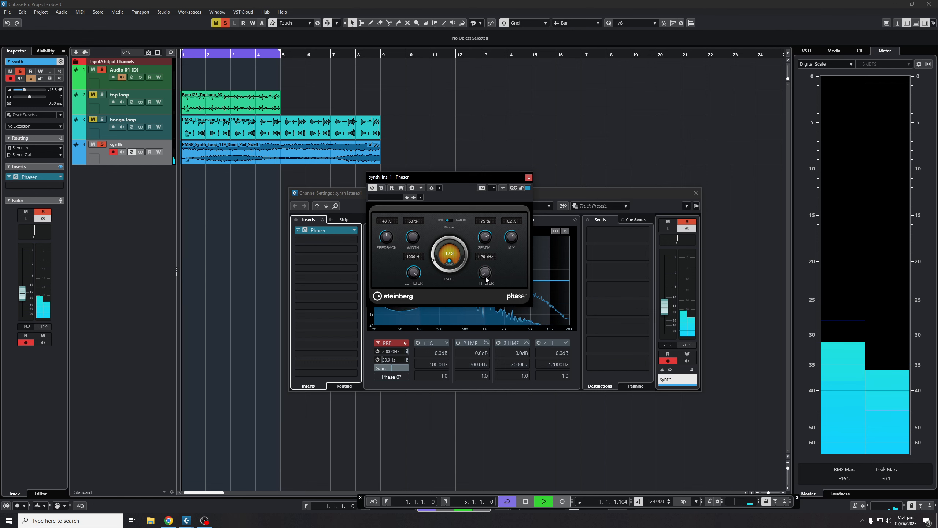
drag(485, 276, 481, 171)
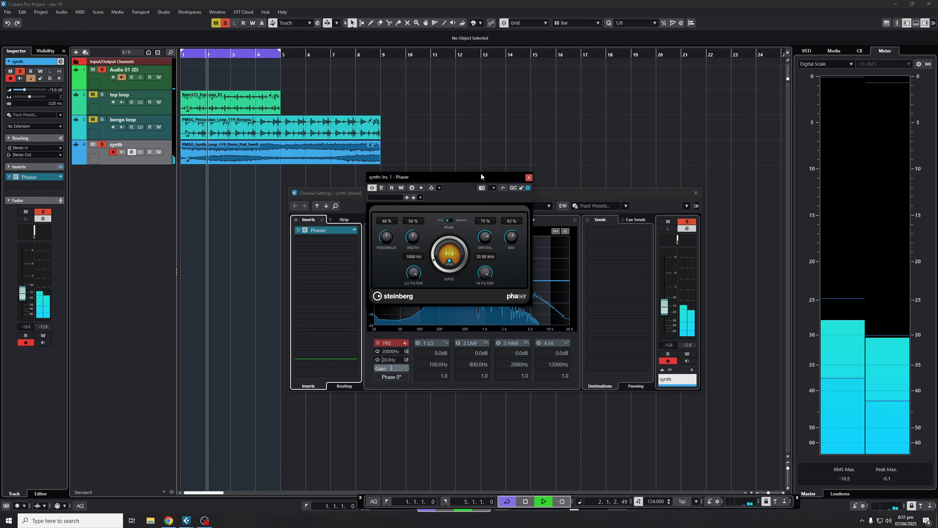
drag(414, 273, 414, 360)
drag(485, 273, 474, 170)
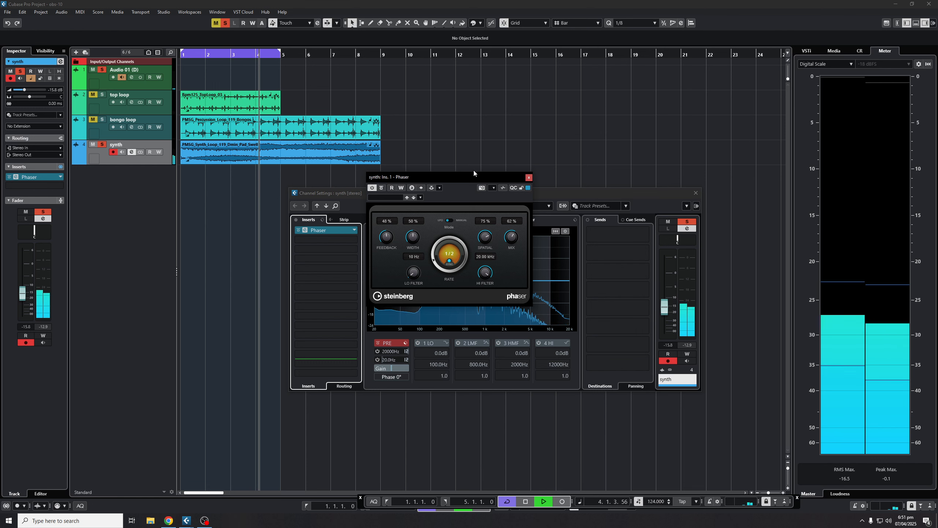
drag(413, 278, 418, 199)
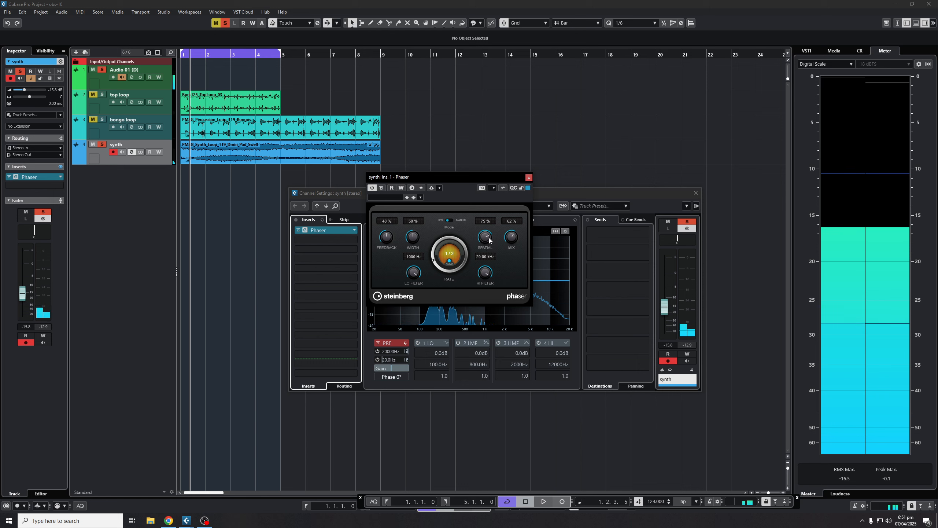
drag(487, 236, 484, 257)
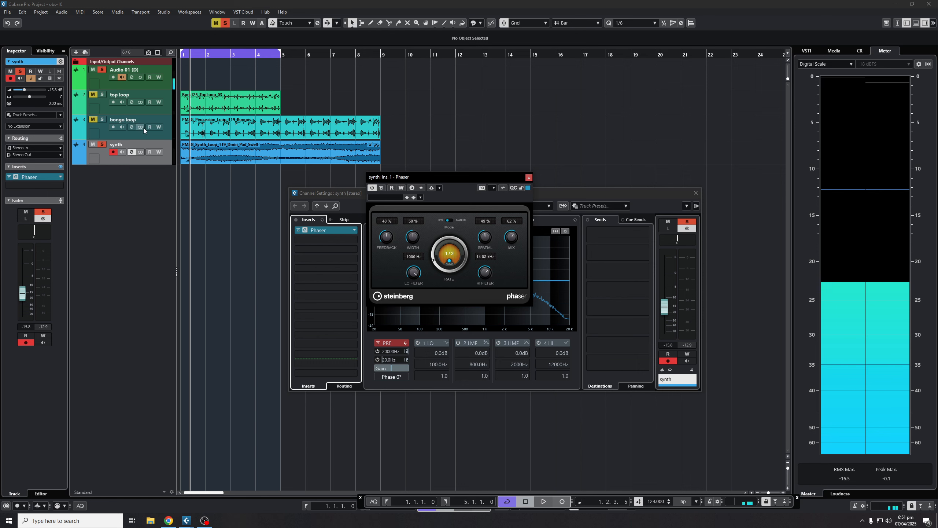
Mute the synth and bongo loop, leave the top loop soloed, and replace the synth's Phaser window with the top loop's
click(93, 145)
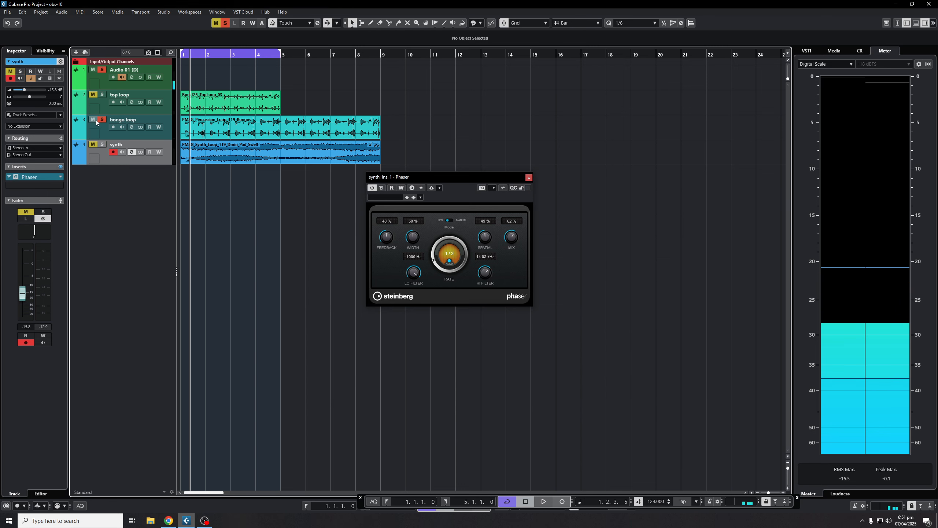
click(94, 120)
click(132, 103)
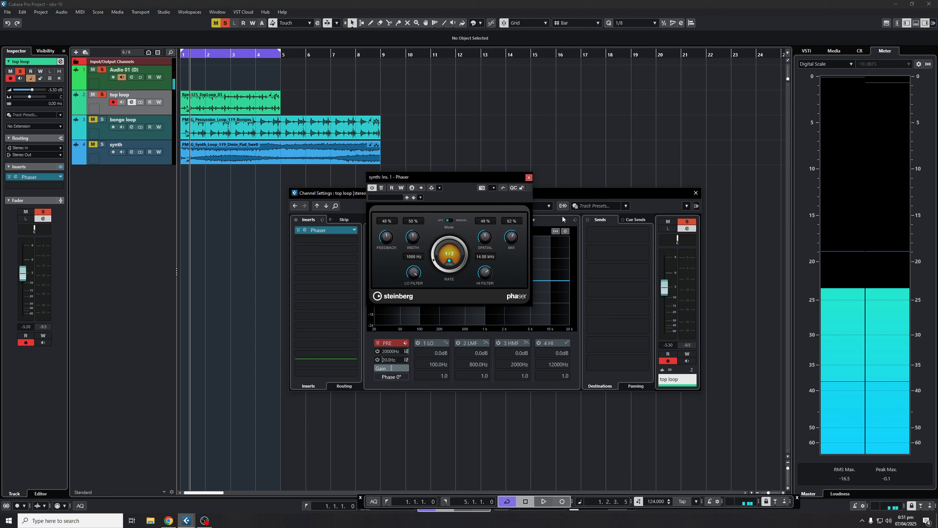
click(528, 176)
click(309, 229)
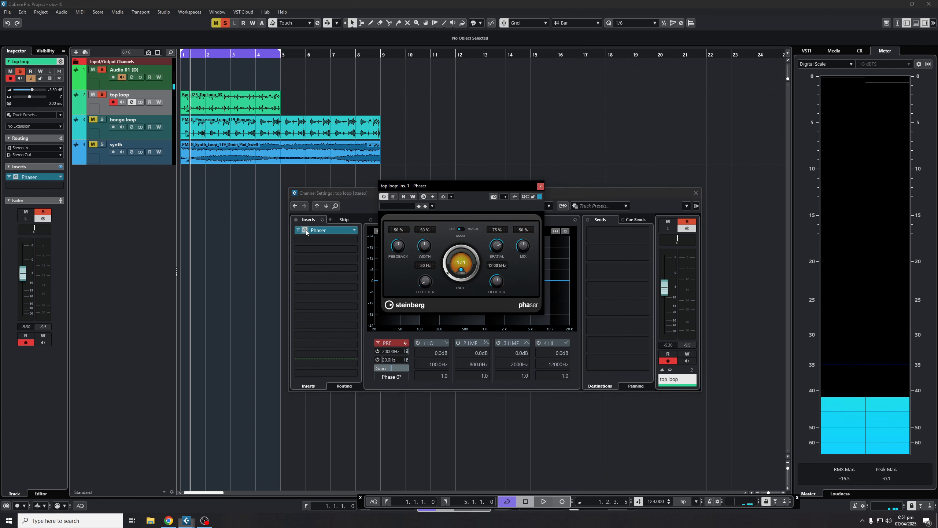
Play the top loop and compare its Phaser's spatial setting at 0 % and 100 %, ending at 100 %
click(306, 230)
key(space)
click(306, 230)
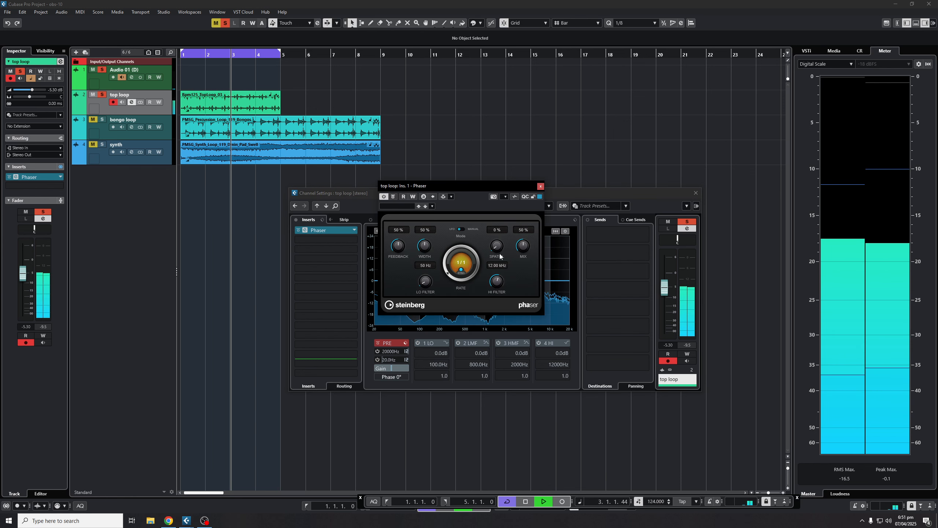
drag(498, 248, 494, 144)
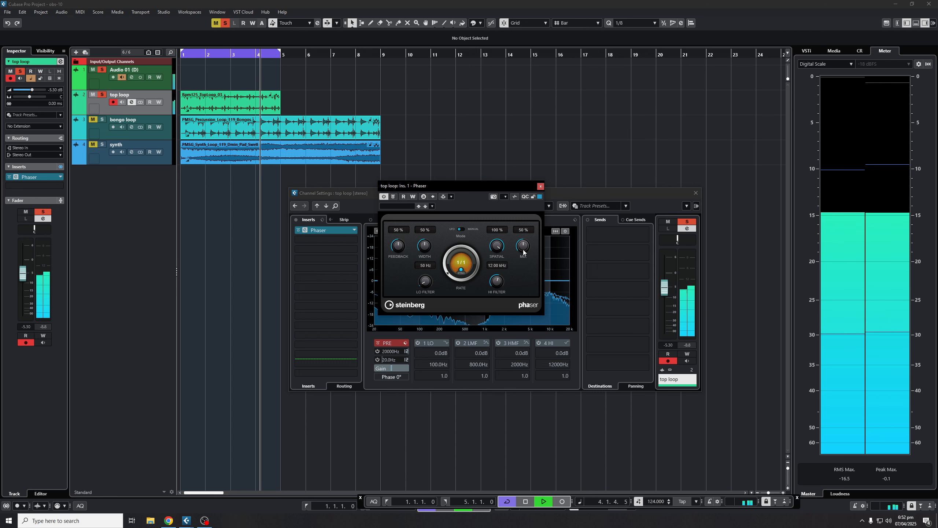
key(space)
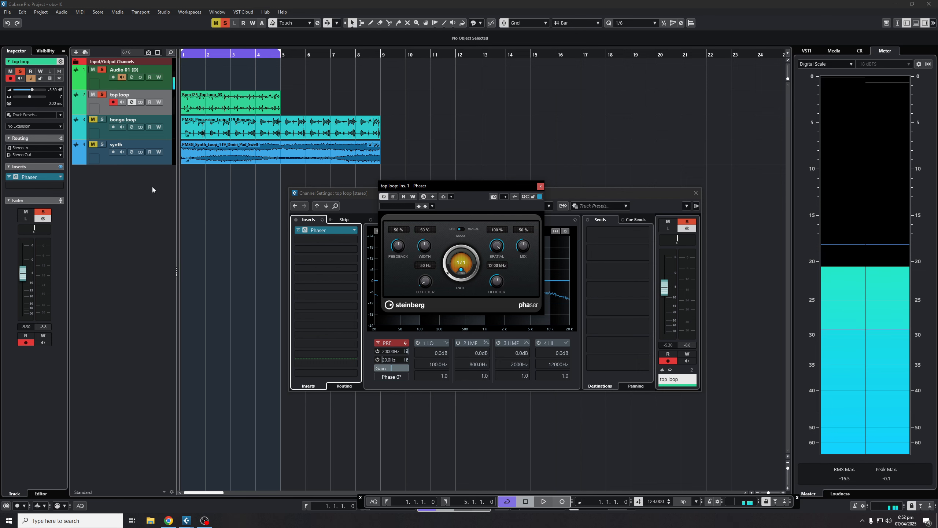
Solo the synth track, close the top loop's Phaser and open the synth's Phaser for editing
click(102, 145)
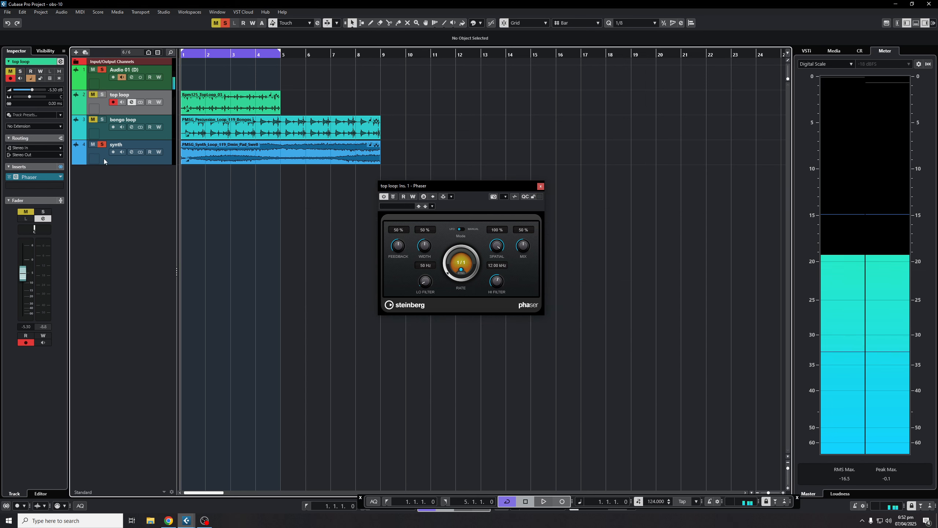
click(146, 160)
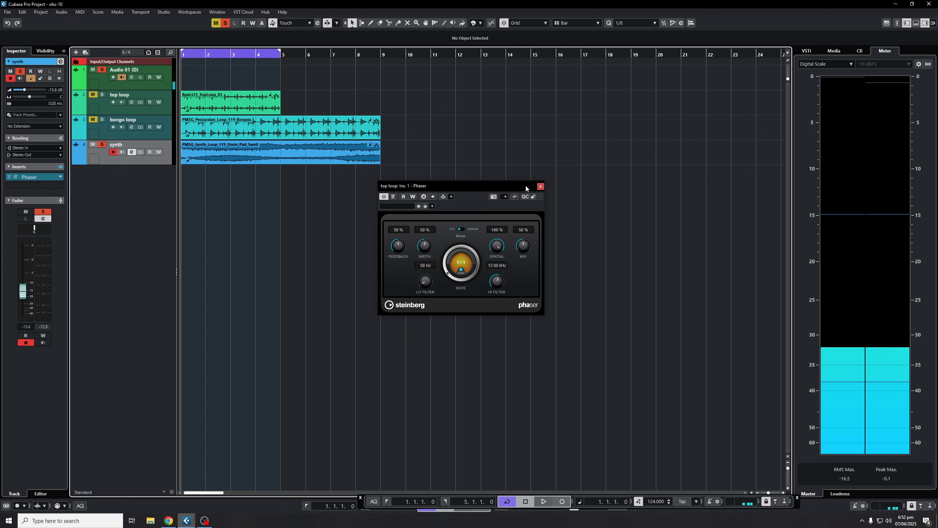
click(540, 186)
click(132, 152)
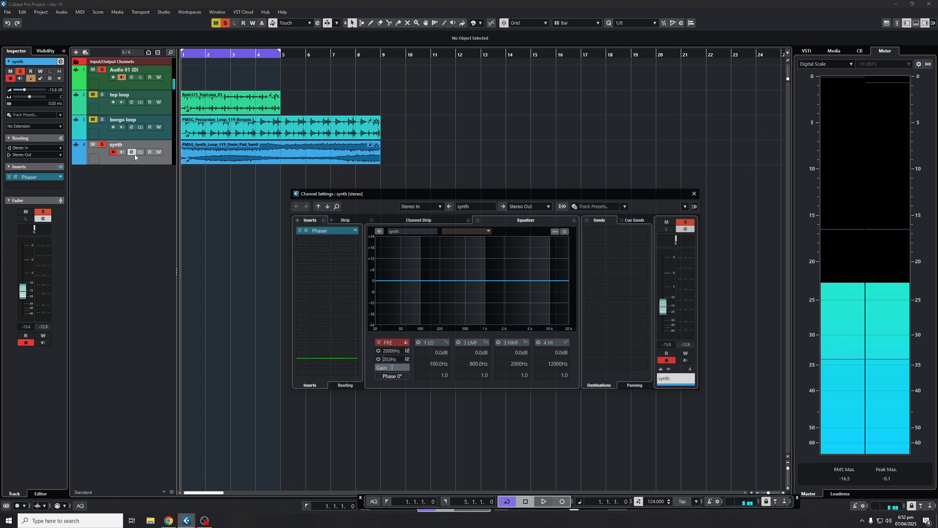
click(309, 229)
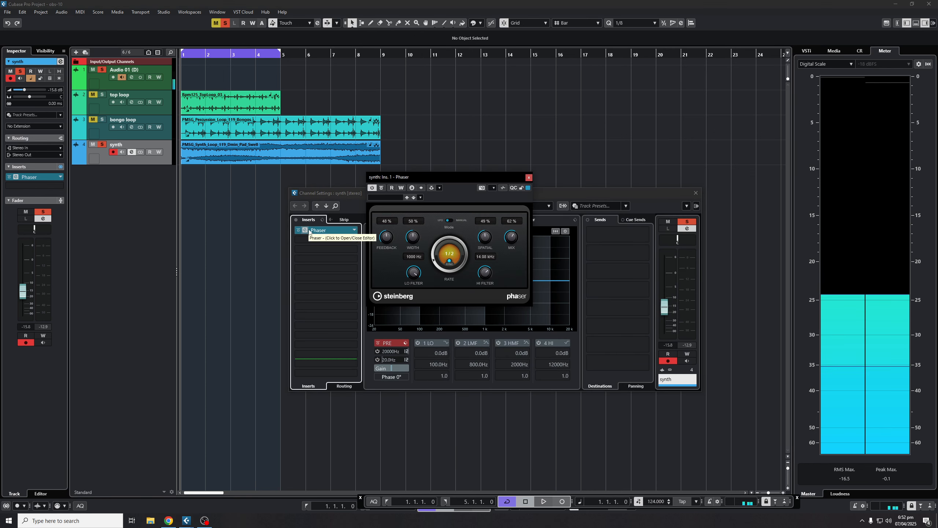
Enable automation read and write on the synth's Phaser, record rate changes during playback, and close the plug-in and channel settings windows
key(space)
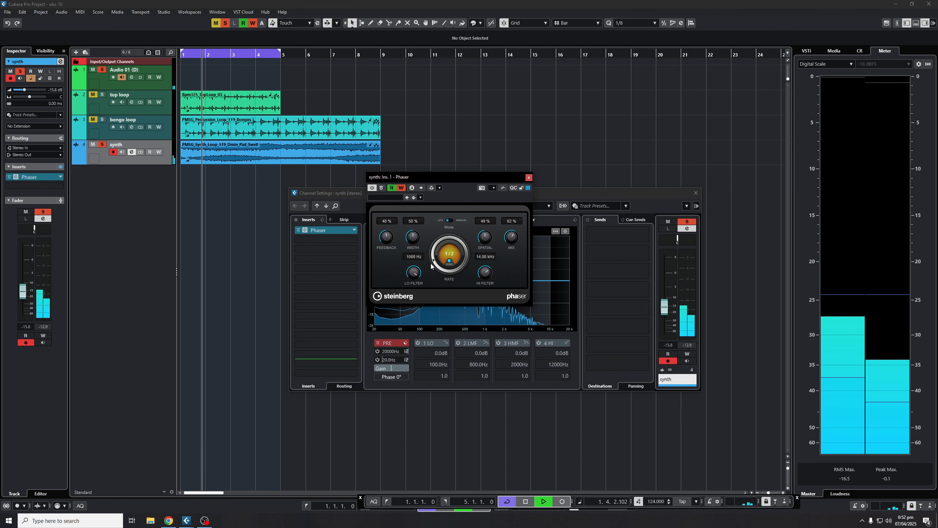
mouse_move(430, 266)
mouse_down()
mouse_move(436, 246)
mouse_move(434, 268)
mouse_up()
key(space)
click(529, 177)
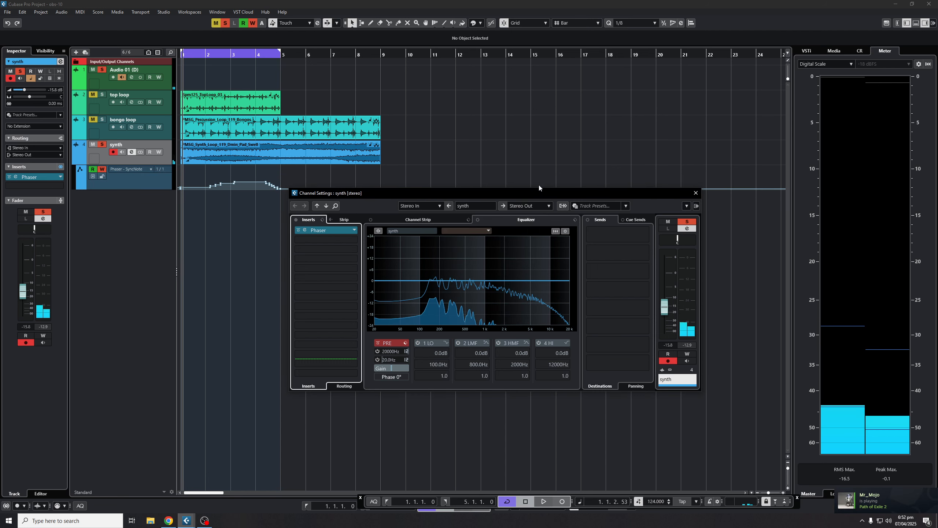
click(696, 192)
Turn off automation writing on the Phaser rate lane and raise the bar 3 automation point to 1/16 T during playback
click(103, 170)
key(space)
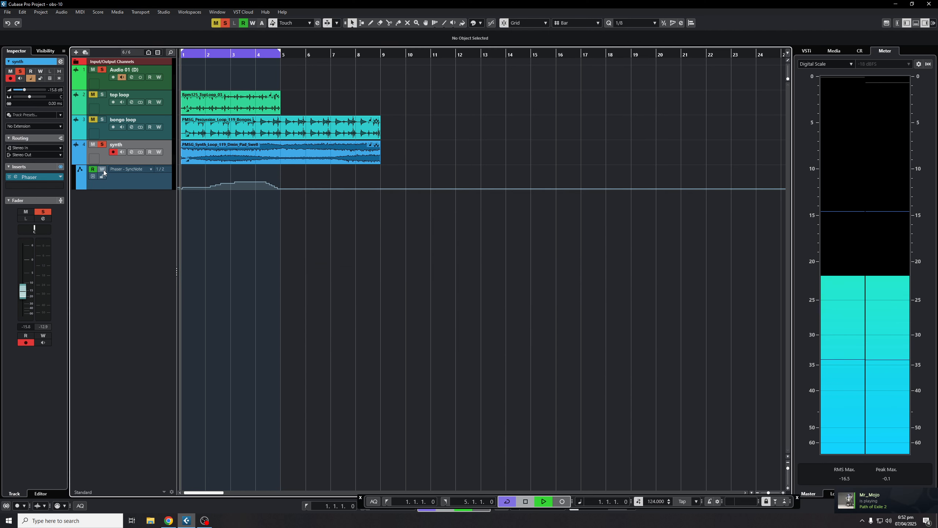
drag(234, 182, 233, 175)
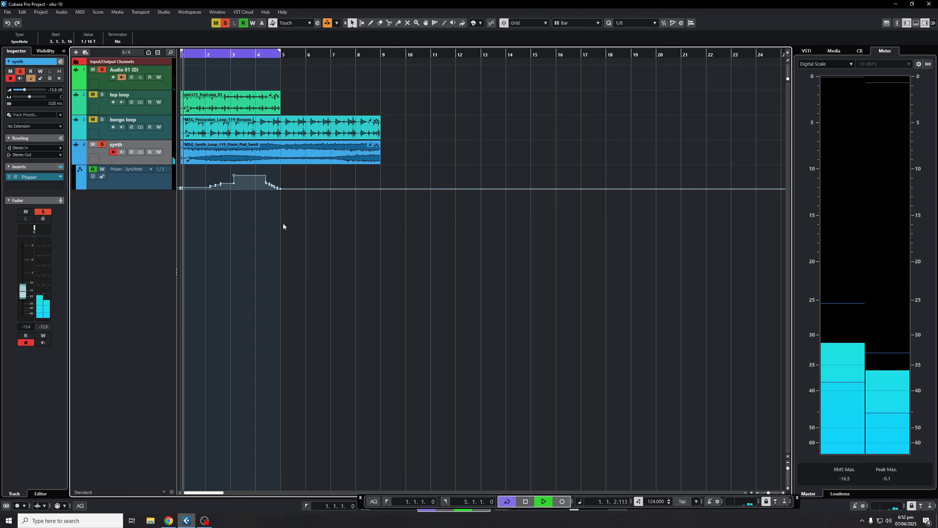
key(space)
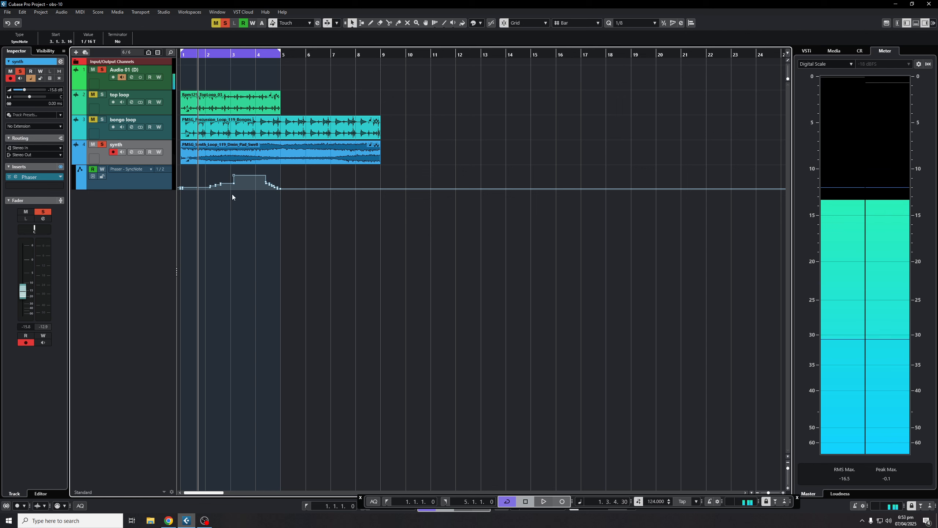
Browse plug-ins matching "delay", then search for "repl" and add Replika as the synth's second insert
click(131, 151)
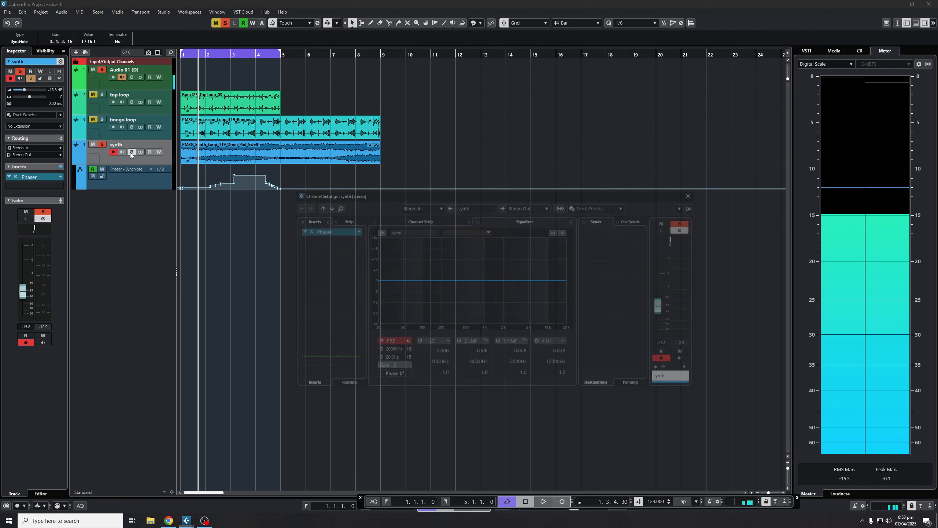
click(331, 240)
text(de)
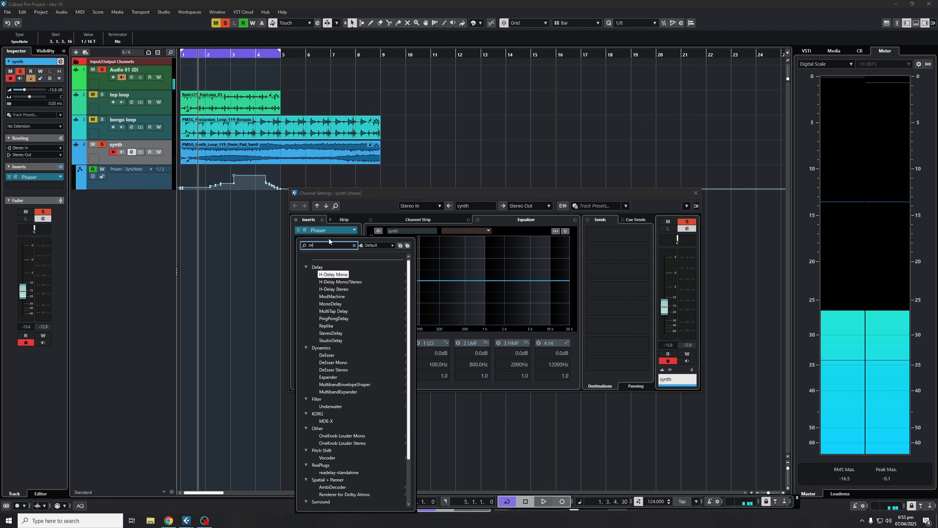
text(lay)
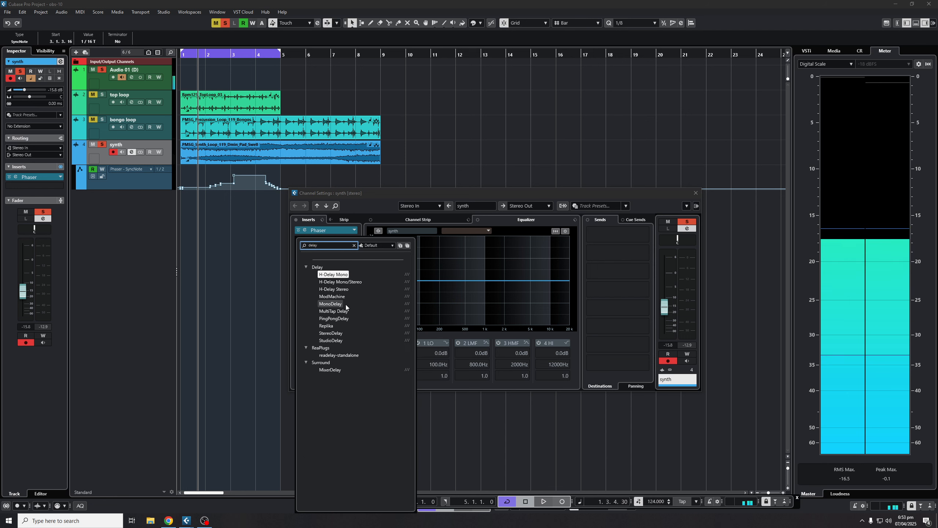
click(354, 245)
text(repl)
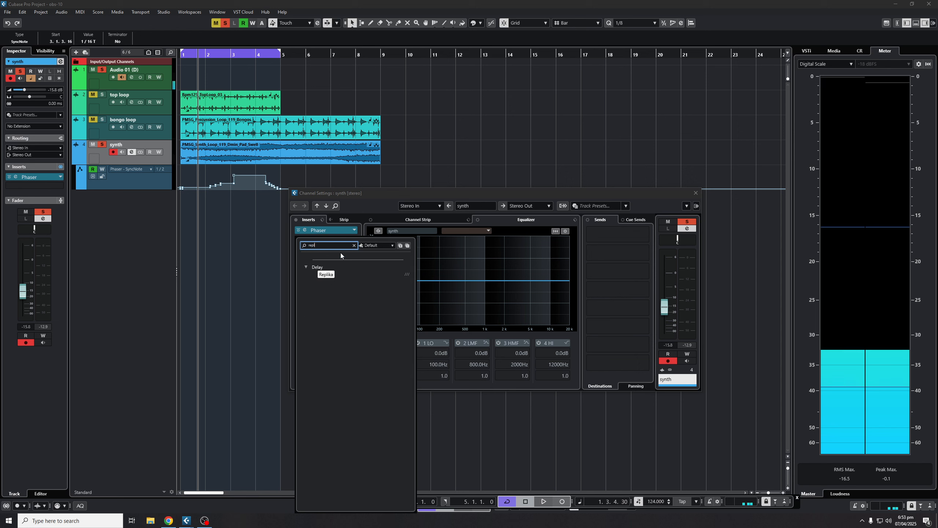
click(327, 275)
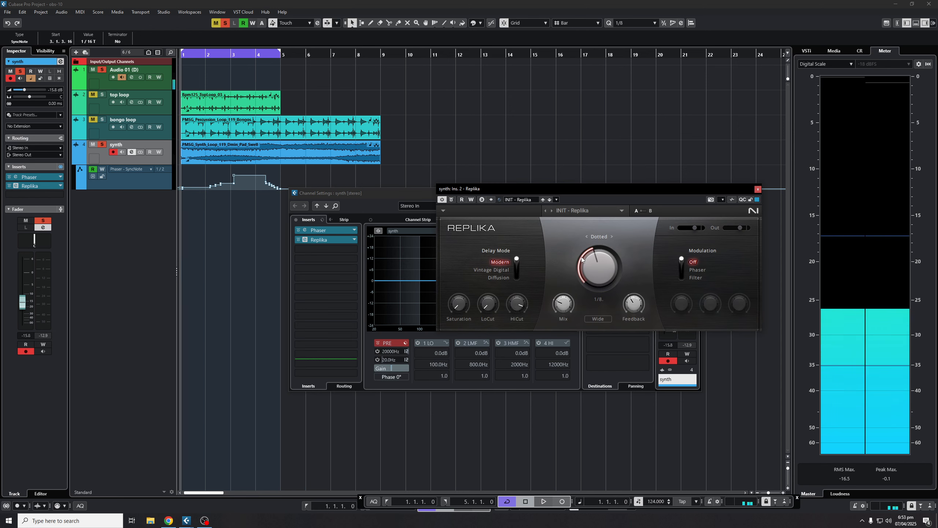
Play the synth and adjust Replika, trying a dotted 1/16 delay before settling on dotted 1/8, with more mix and 75.5 % feedback
key(space)
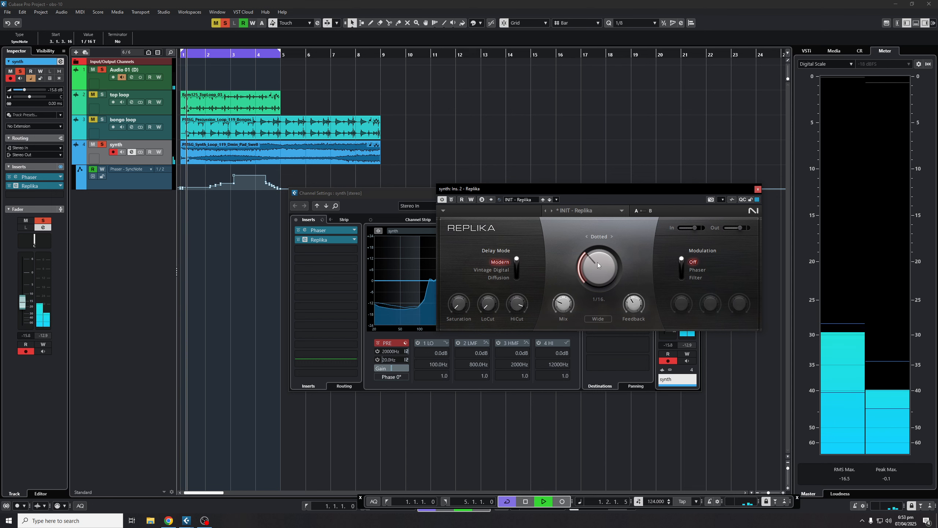
drag(635, 305, 635, 293)
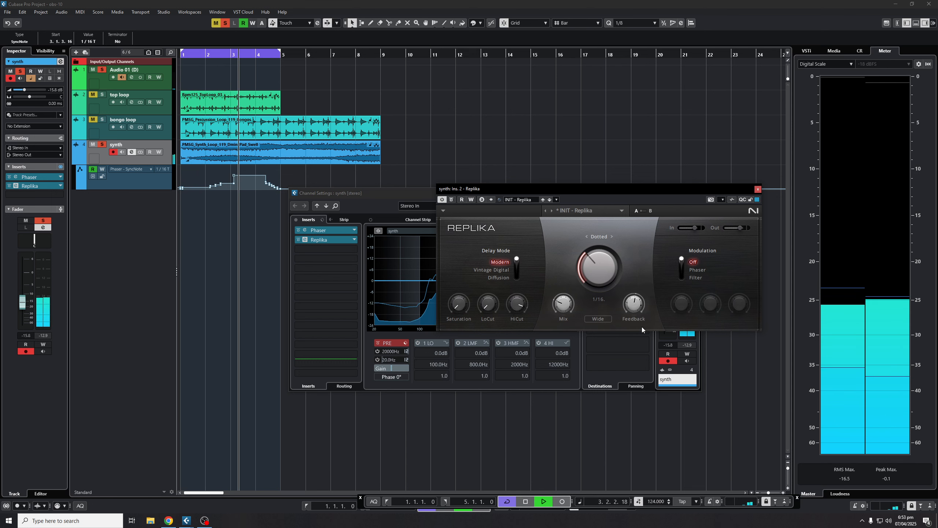
drag(609, 278, 608, 267)
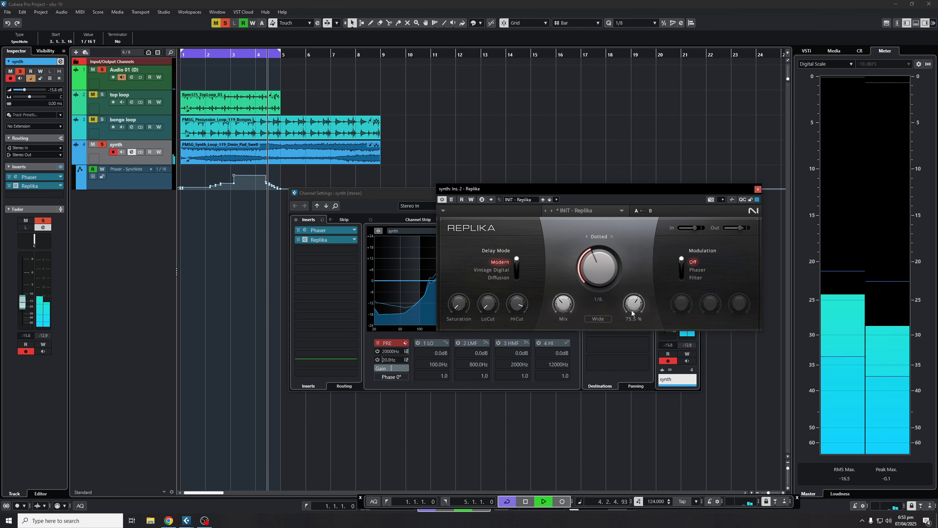
Compare the playing synth with both Replika and Phaser switched off, and switch only the Phaser back on
click(298, 230)
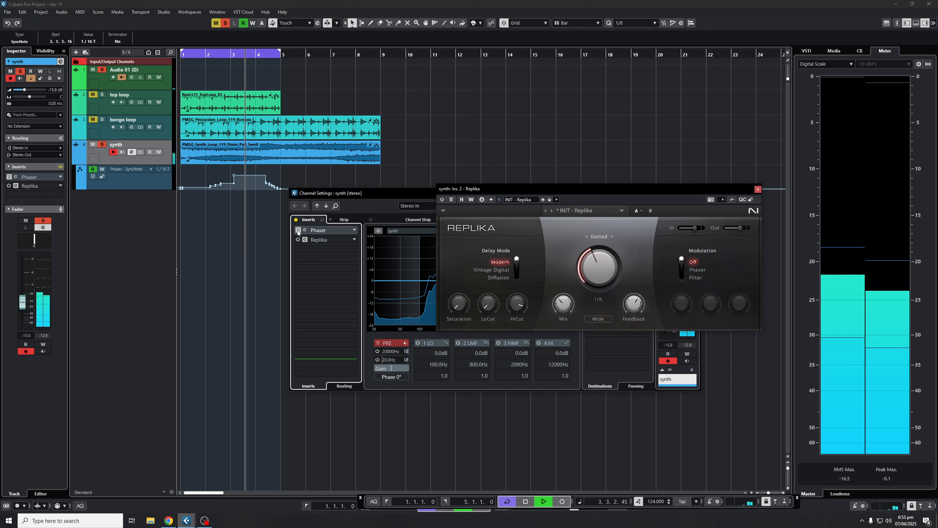
click(298, 230)
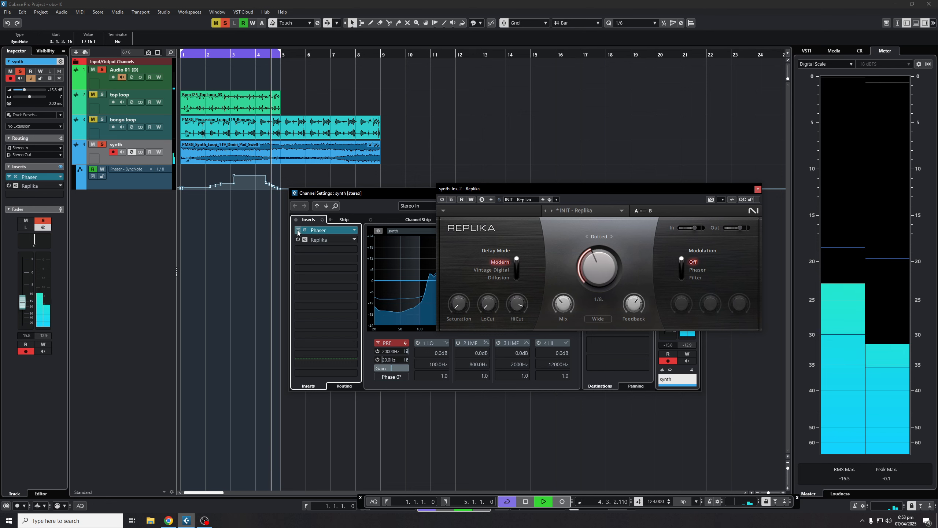